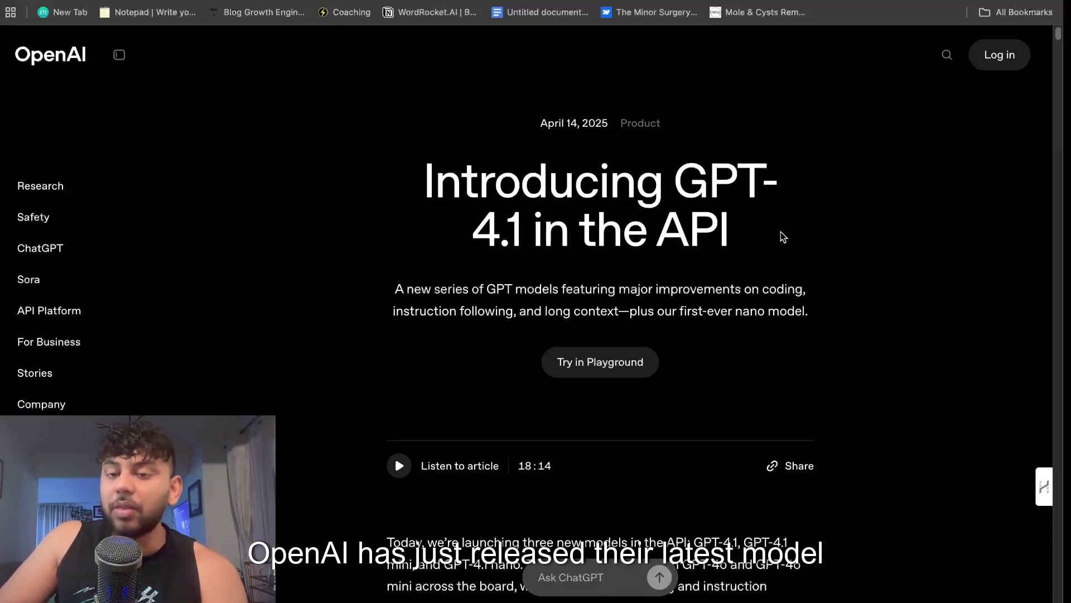
- Highlight parts of the 'Introducing GPT-4.1 in the API' title and scroll through the announcement
drag(720, 227, 738, 217)
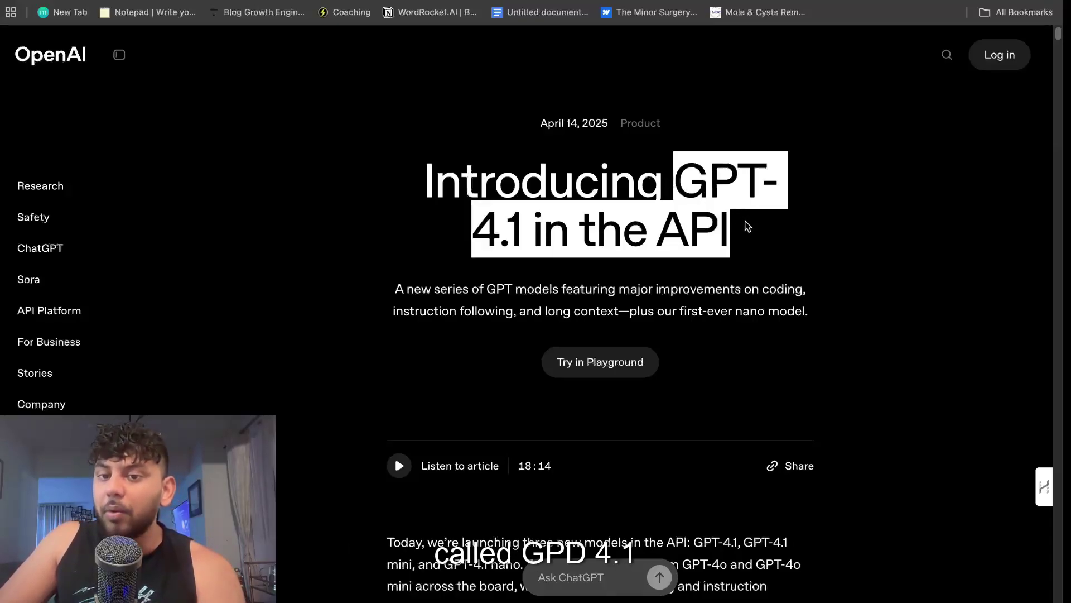
click(669, 229)
drag(475, 232, 724, 225)
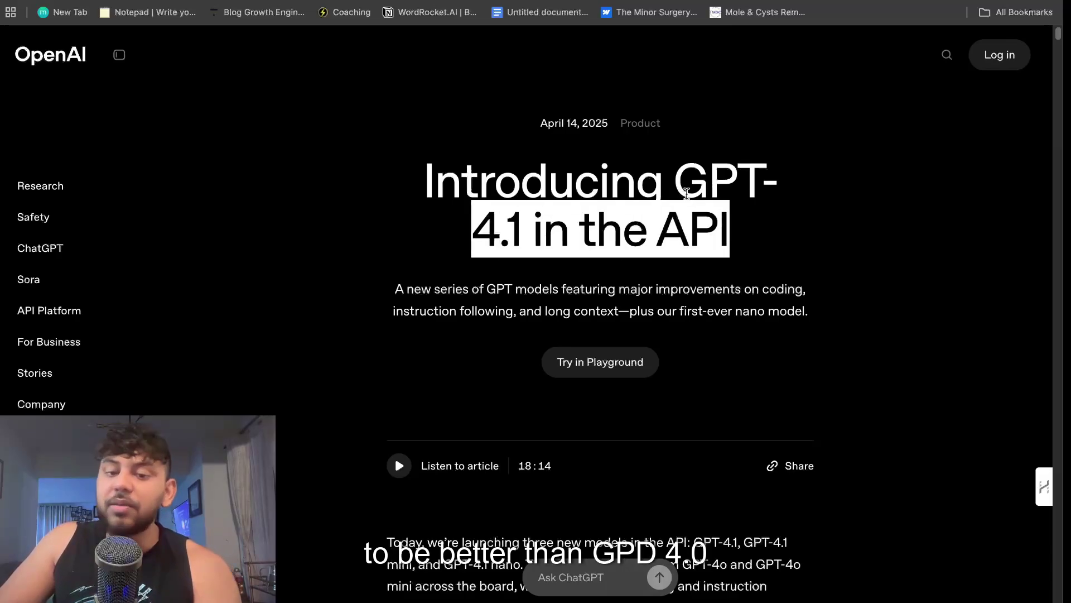
scroll(625, 301, down, 8)
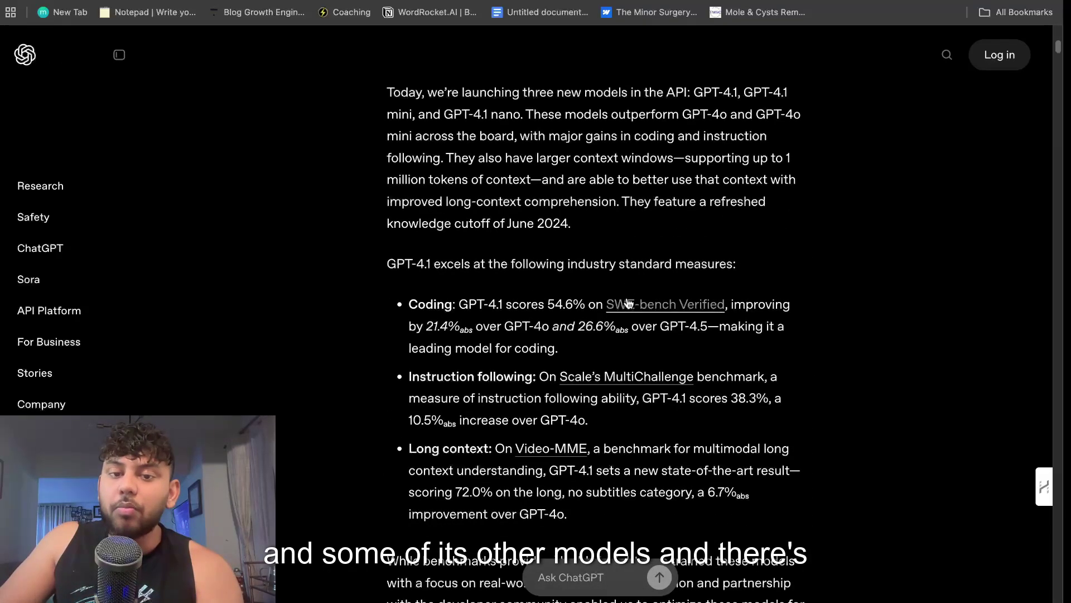
scroll(602, 226, up, 8)
scroll(650, 204, down, 1)
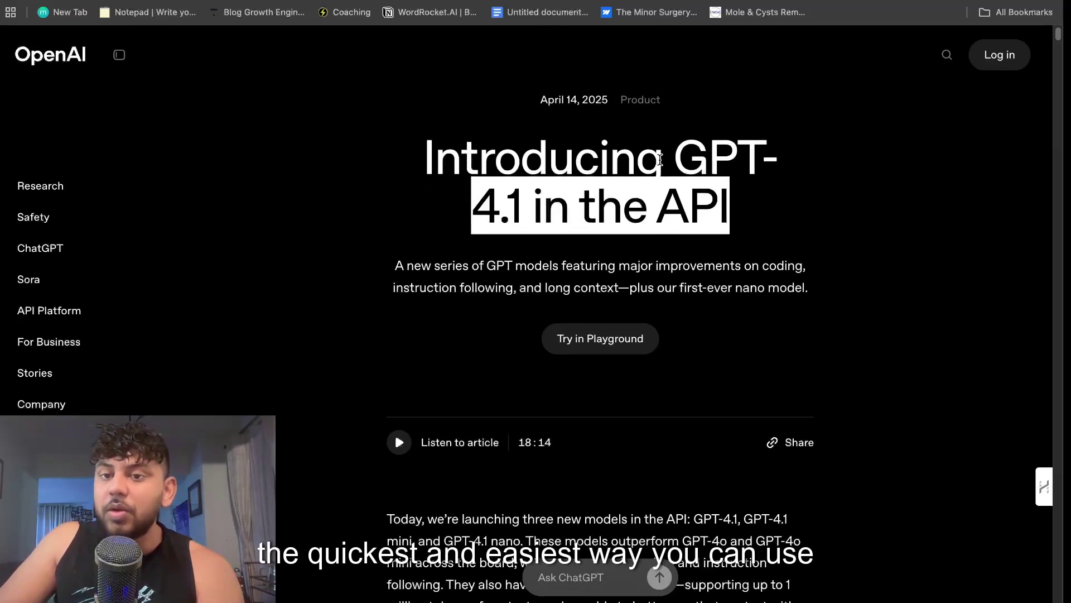
drag(672, 159, 517, 214)
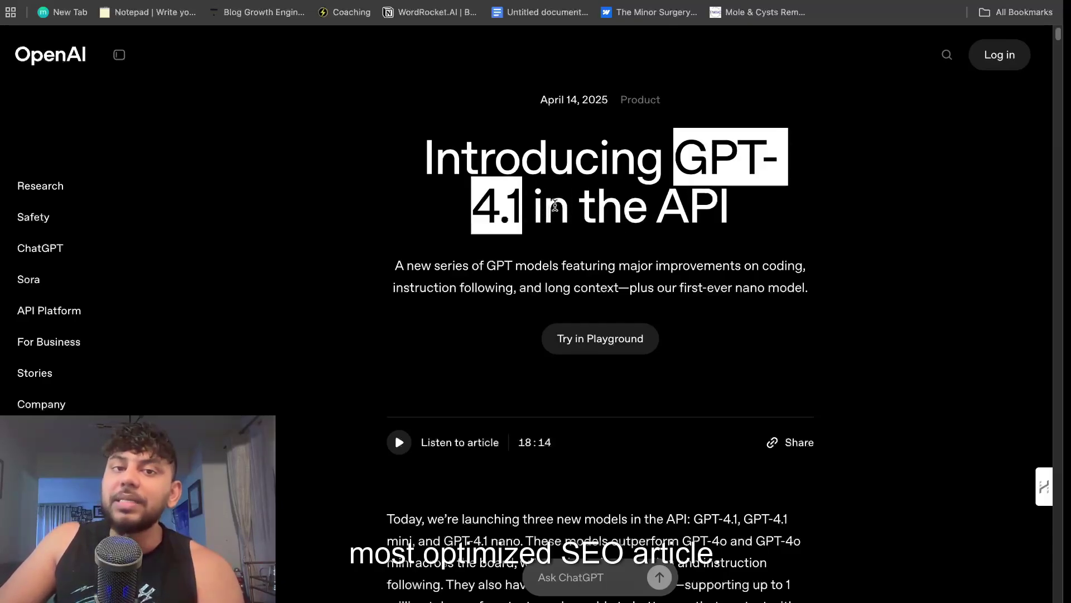
drag(428, 151, 721, 200)
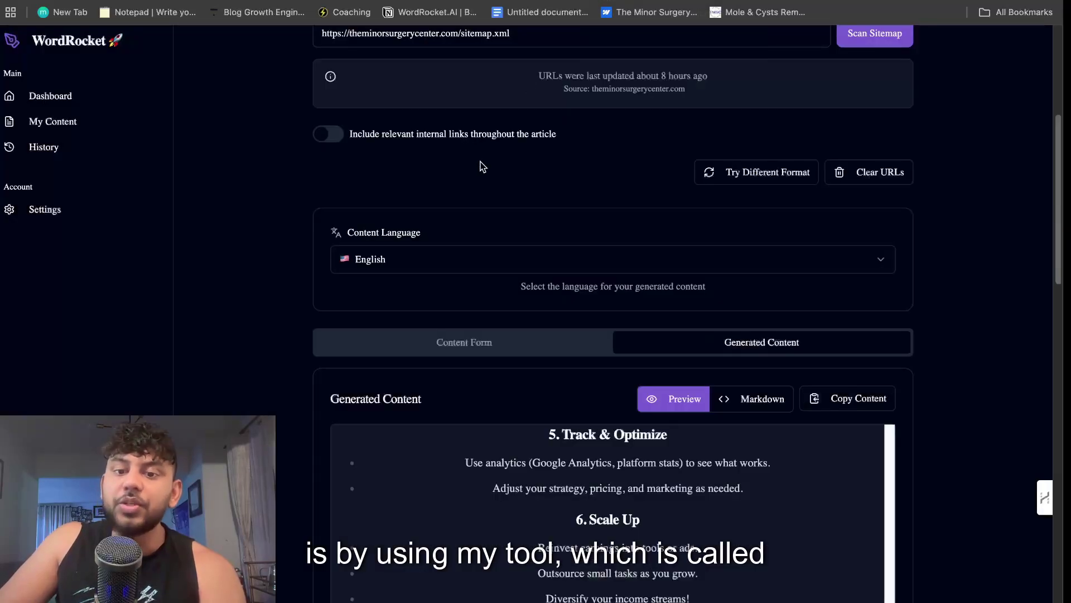
scroll(483, 167, up, 5)
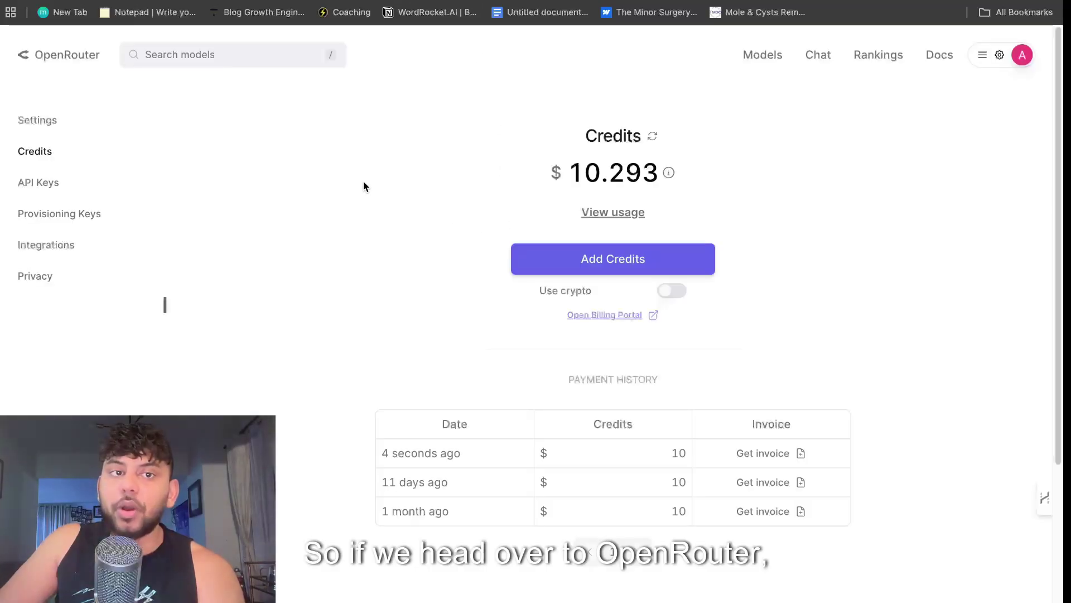
- Find OpenAI: GPT-4.1 in the model search and start a chat with it
click(184, 54)
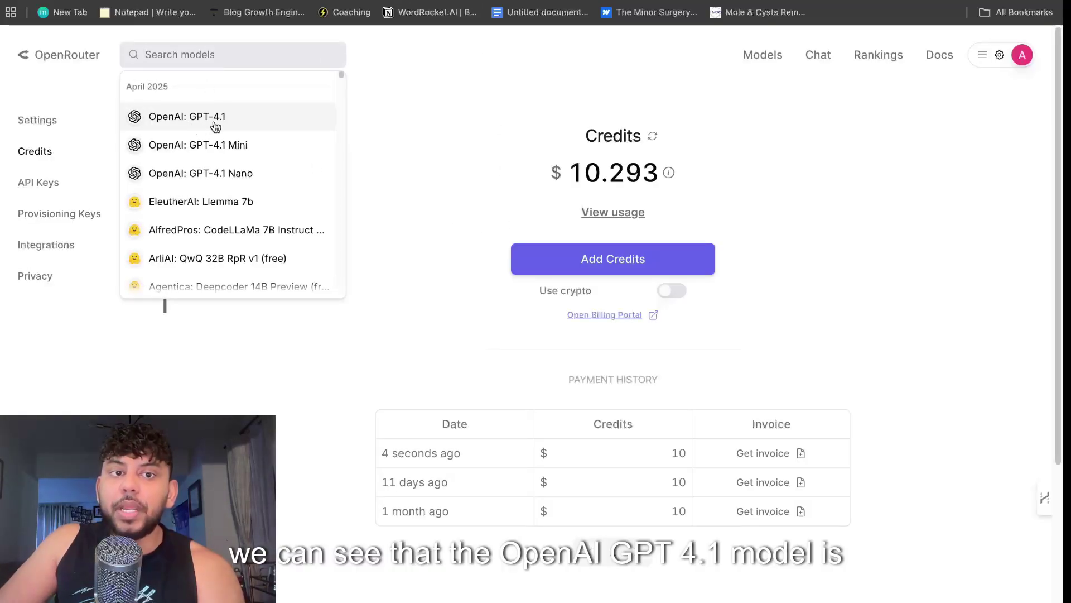
click(235, 125)
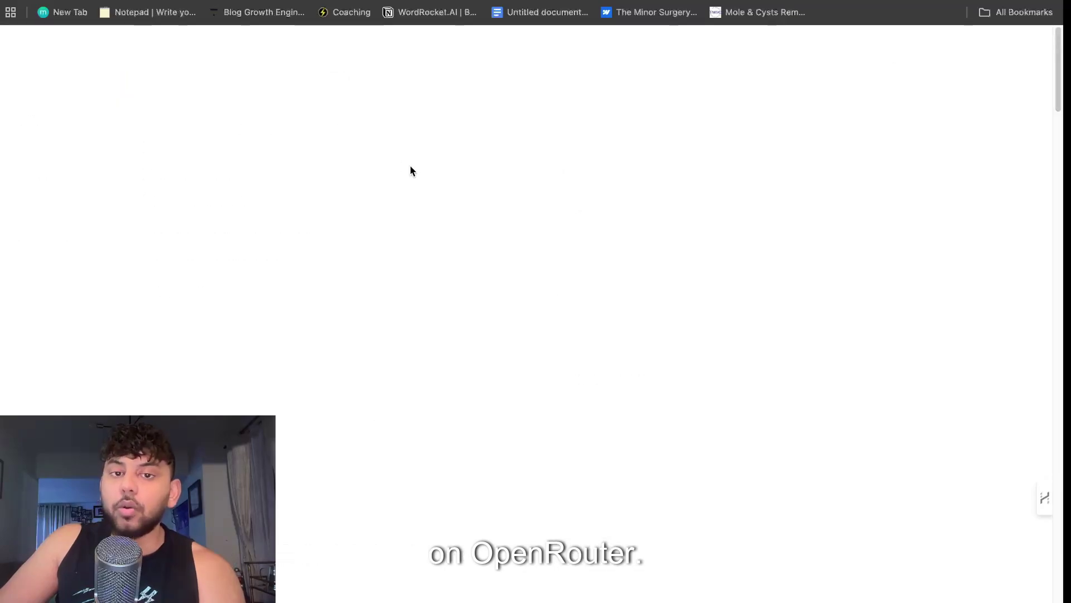
click(680, 186)
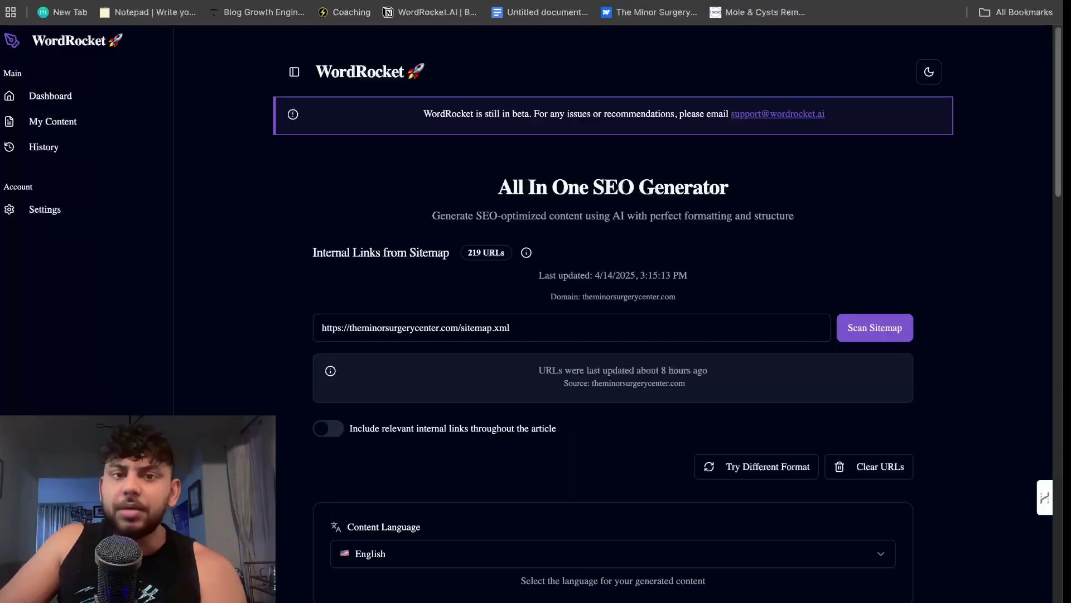
- Look over WordRocket's AI Model list, then view the API Configuration section in Settings
scroll(390, 279, down, 10)
click(424, 268)
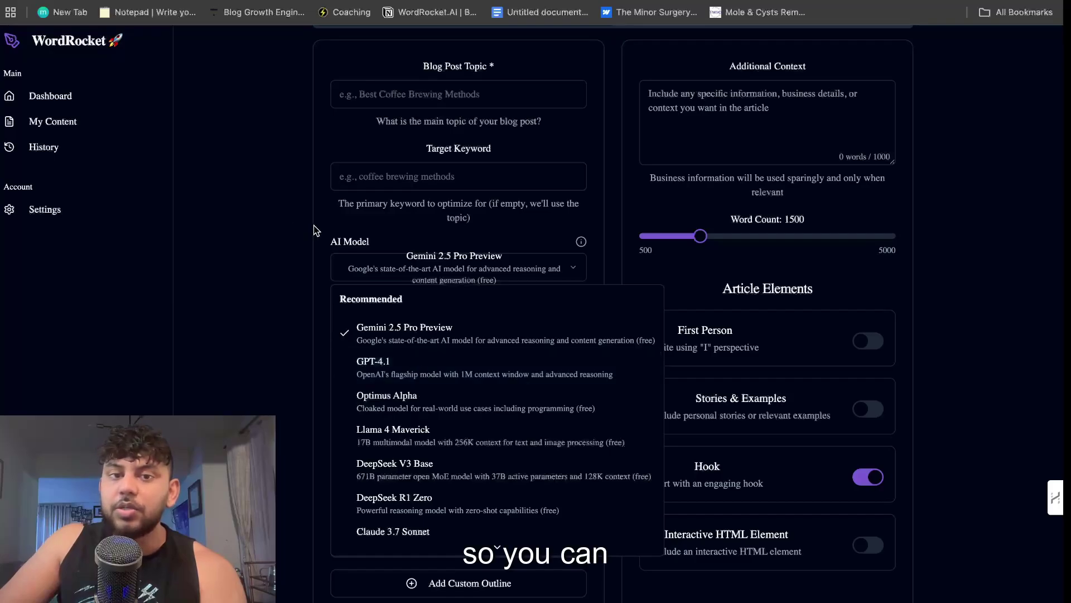
scroll(261, 232, up, 15)
click(36, 216)
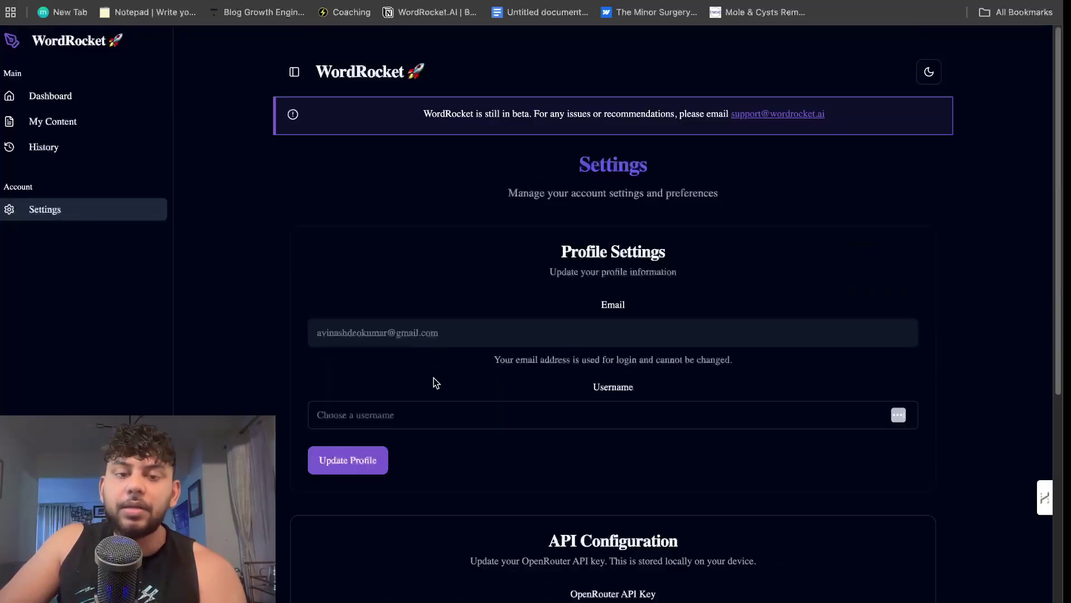
scroll(548, 410, down, 5)
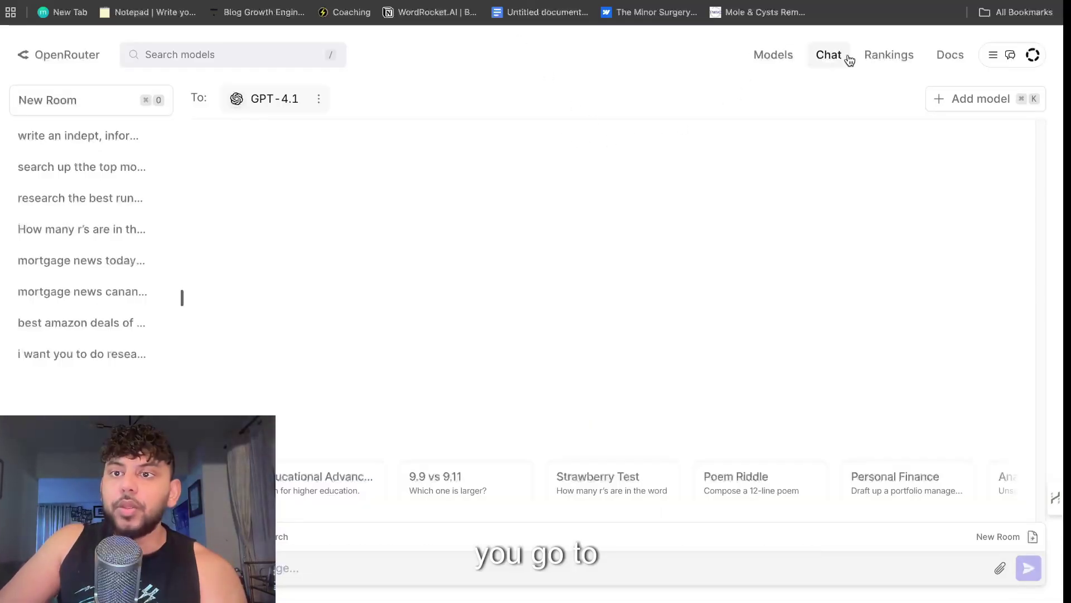
- View OpenRouter's API Keys page from the account menu, then return to WordRocket's settings
click(993, 54)
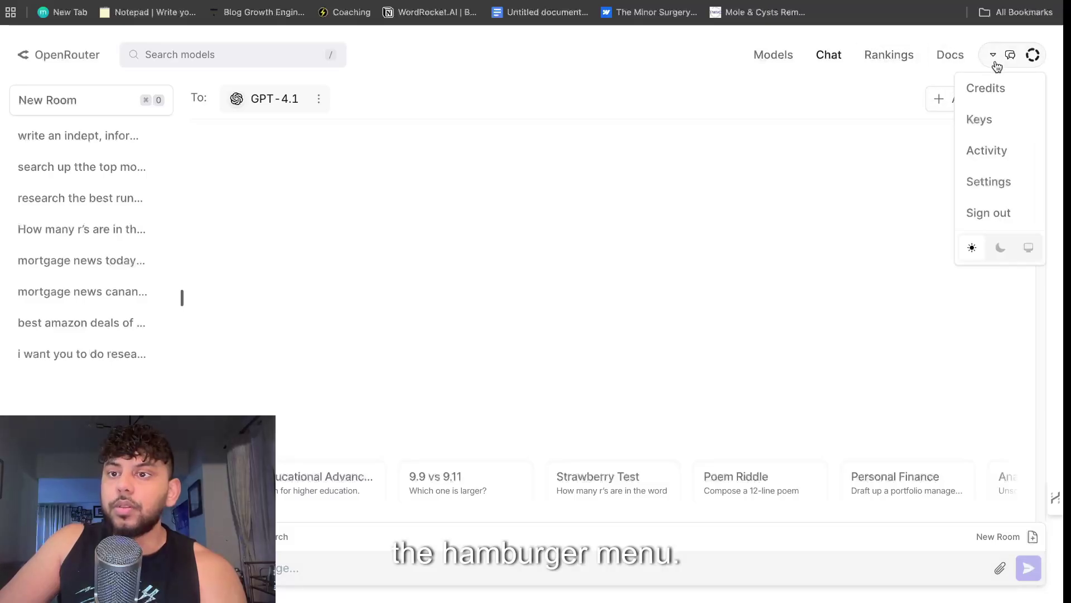
click(996, 63)
click(994, 59)
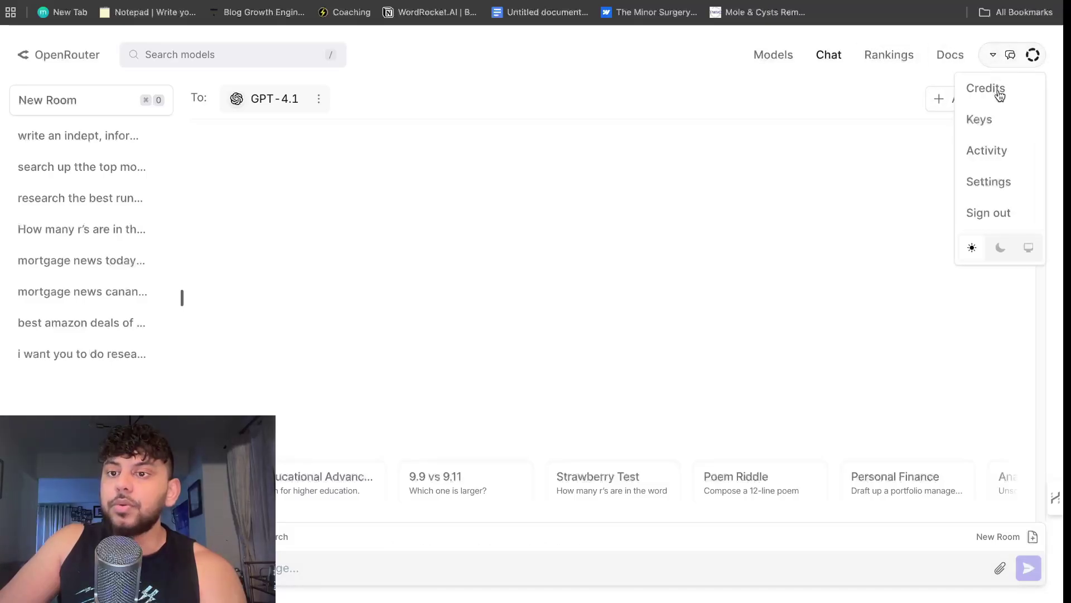
click(992, 126)
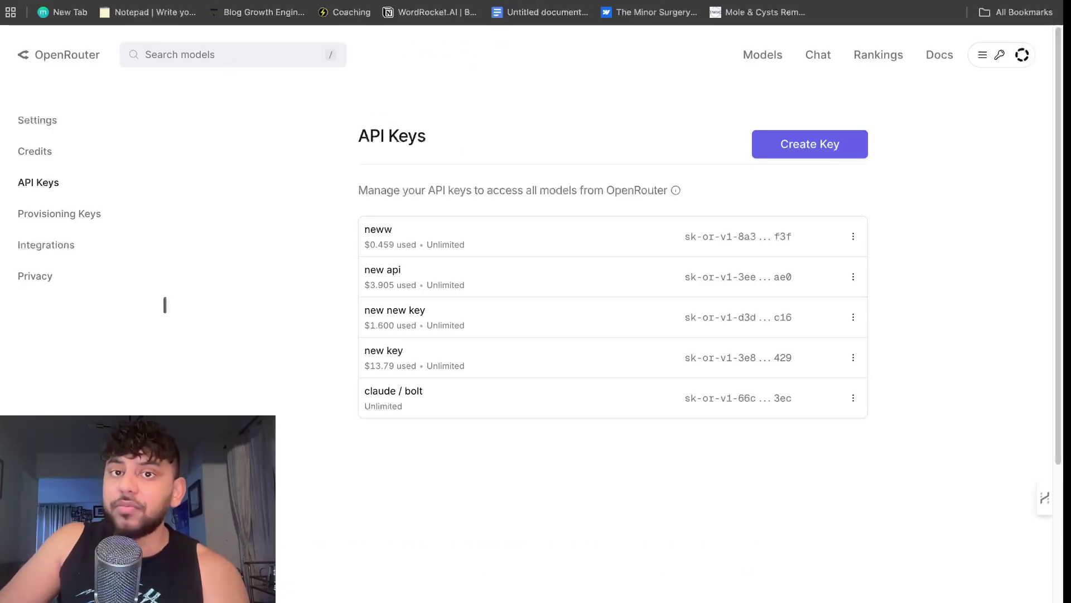
key(ctrl+Tab)
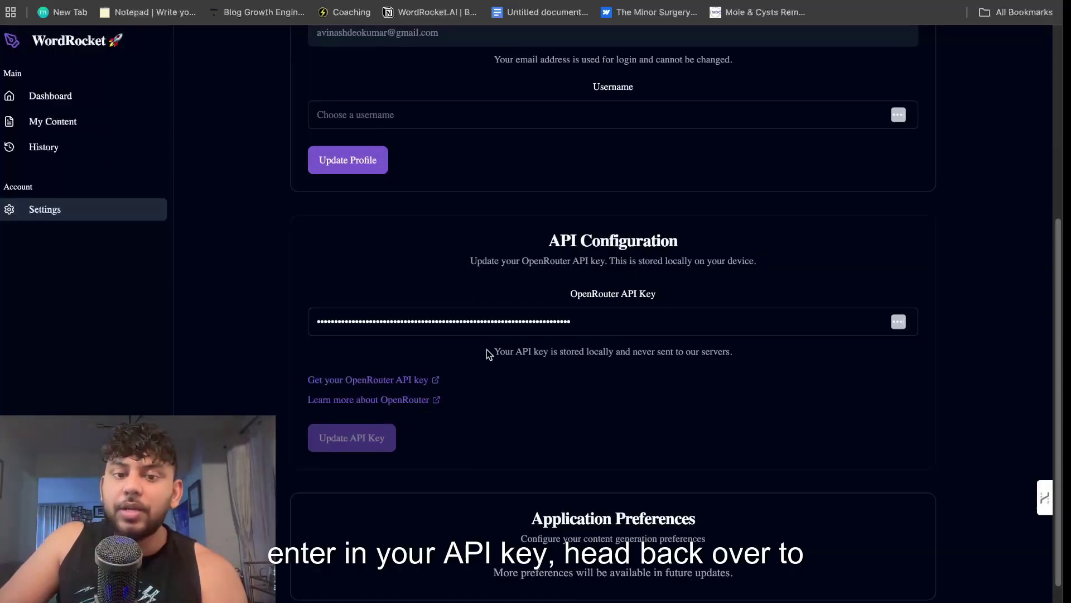
- Open the All In One SEO Generator template from the WordRocket dashboard
click(91, 99)
click(452, 305)
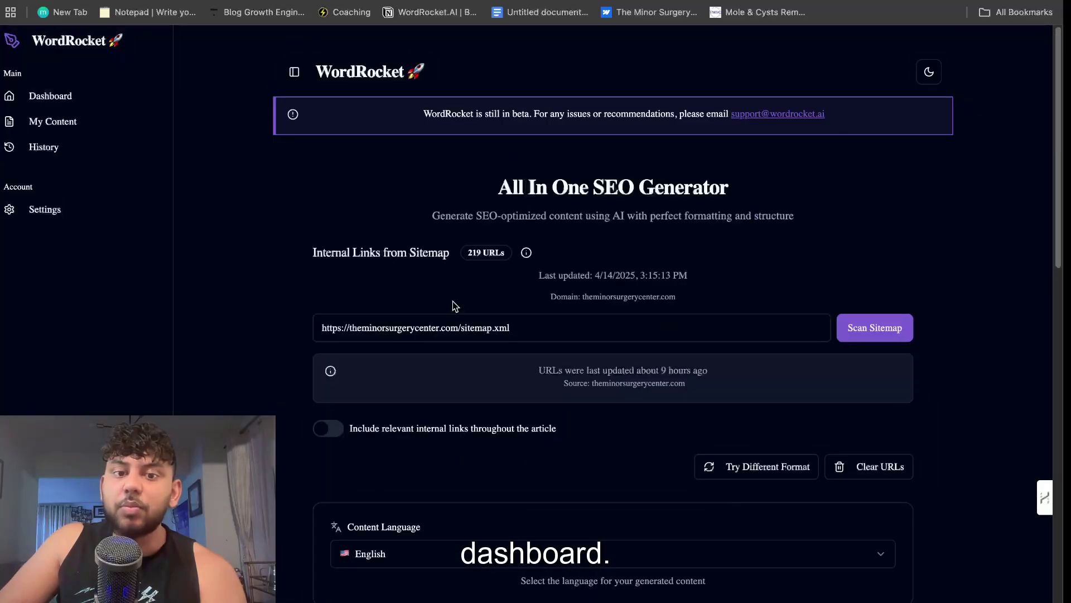
scroll(340, 218, down, 4)
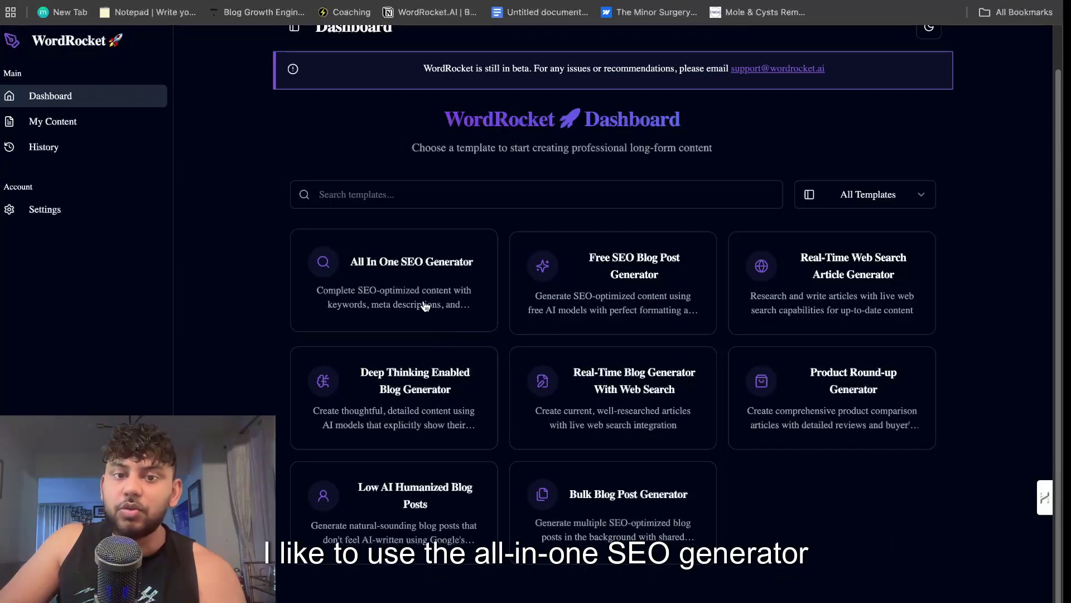
click(423, 306)
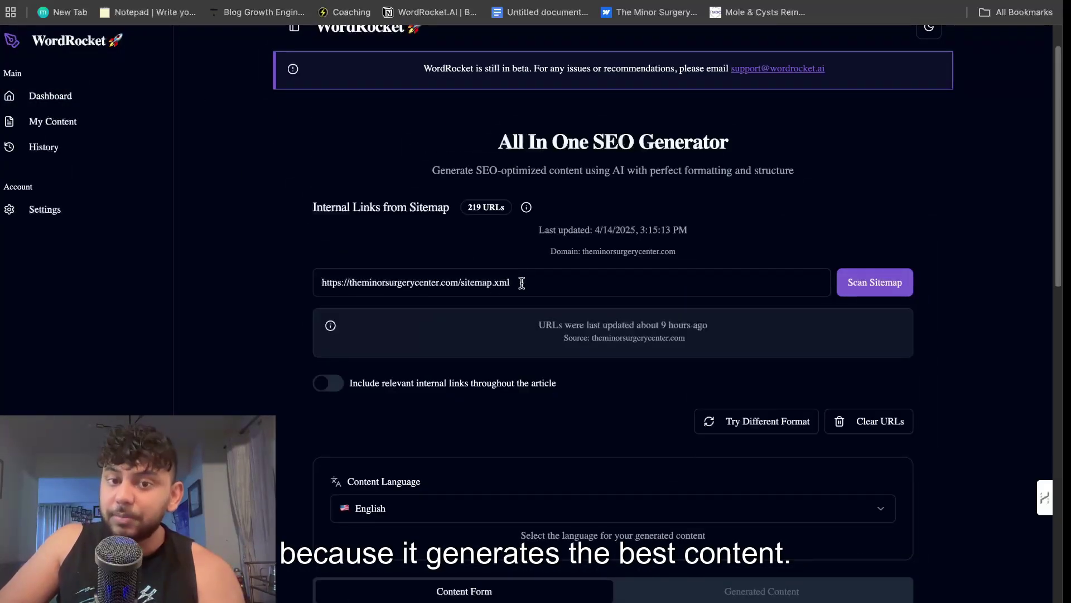
drag(522, 282, 323, 287)
- Choose GPT-4.1 in the generator's AI Model dropdown
scroll(502, 290, down, 3)
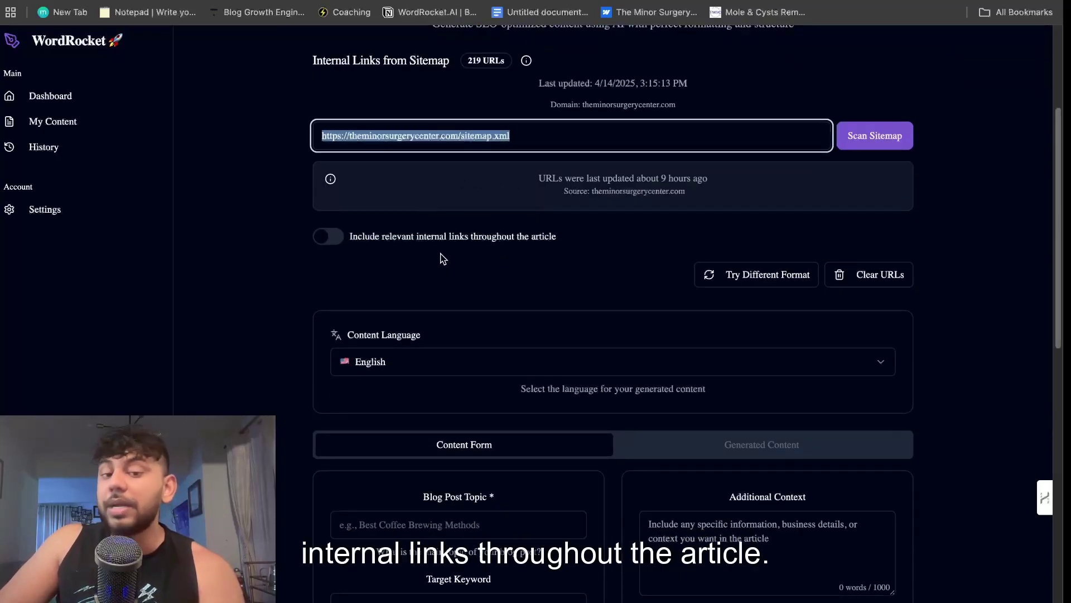
scroll(476, 248, down, 6)
scroll(436, 324, down, 1)
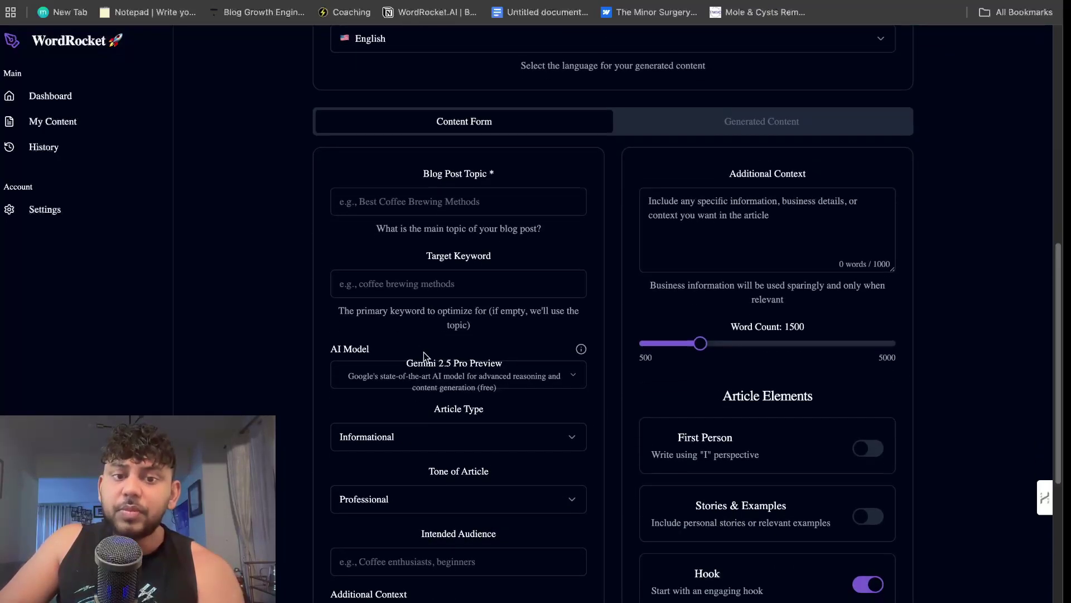
click(425, 371)
click(402, 176)
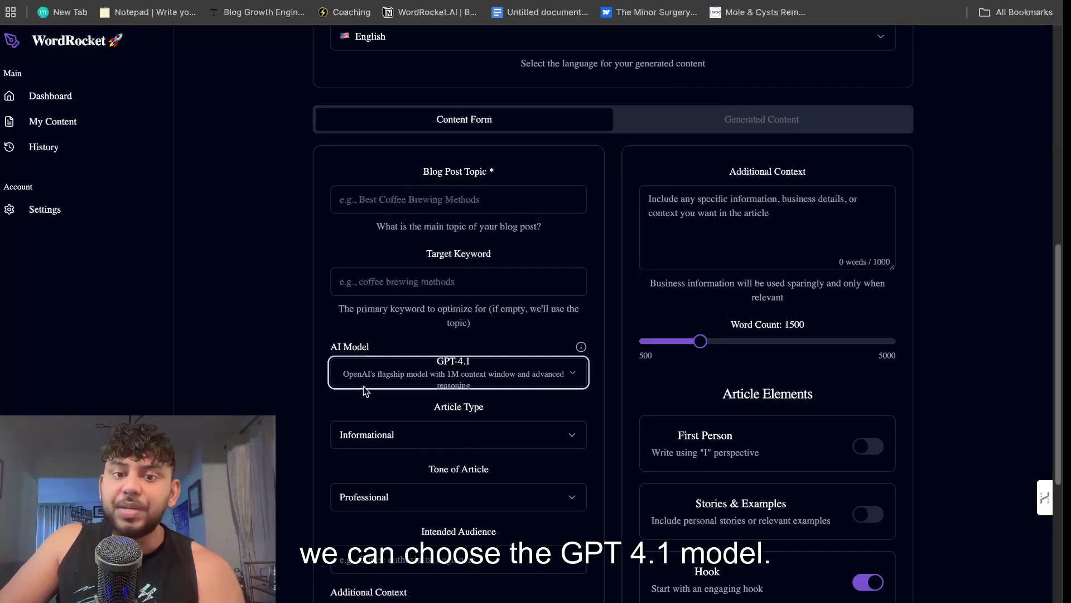
- Enter 'best ai tools of 2025' as both the blog post topic and target keyword
click(423, 200)
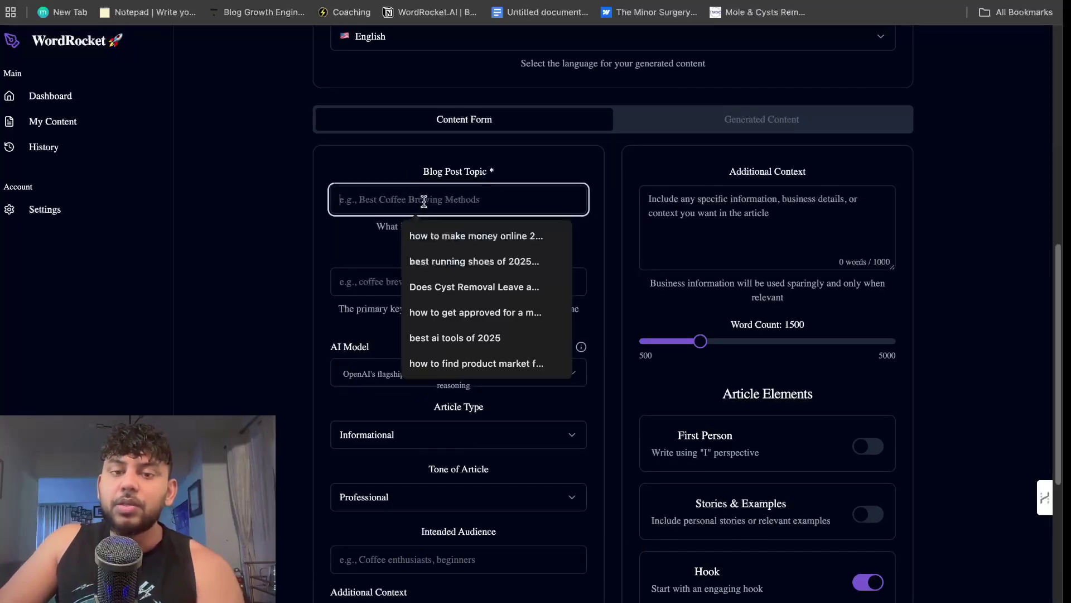
click(330, 164)
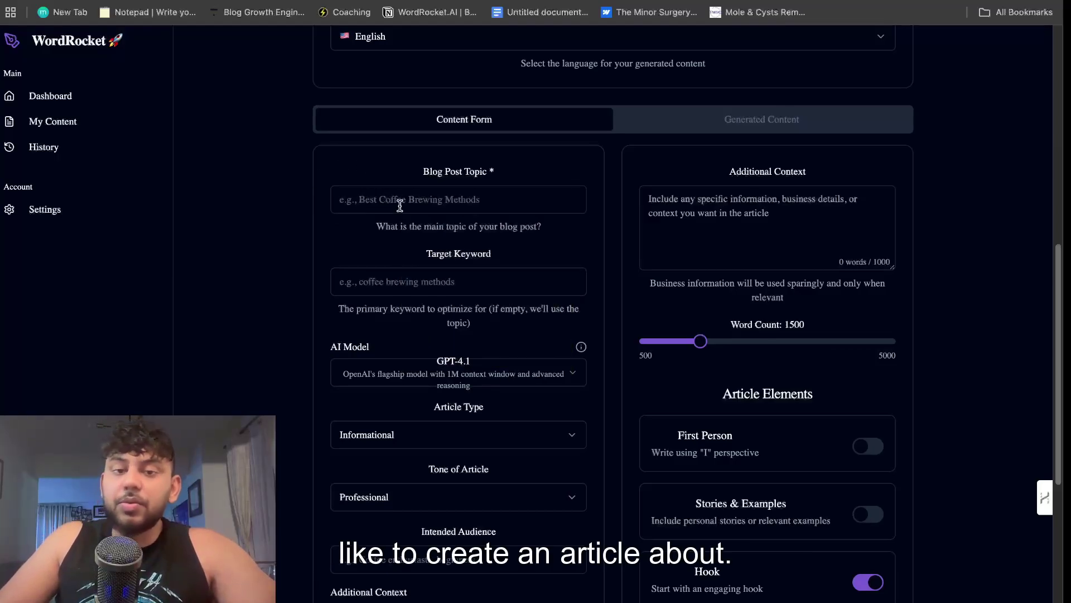
click(435, 198)
text(best ai tools of 2025)
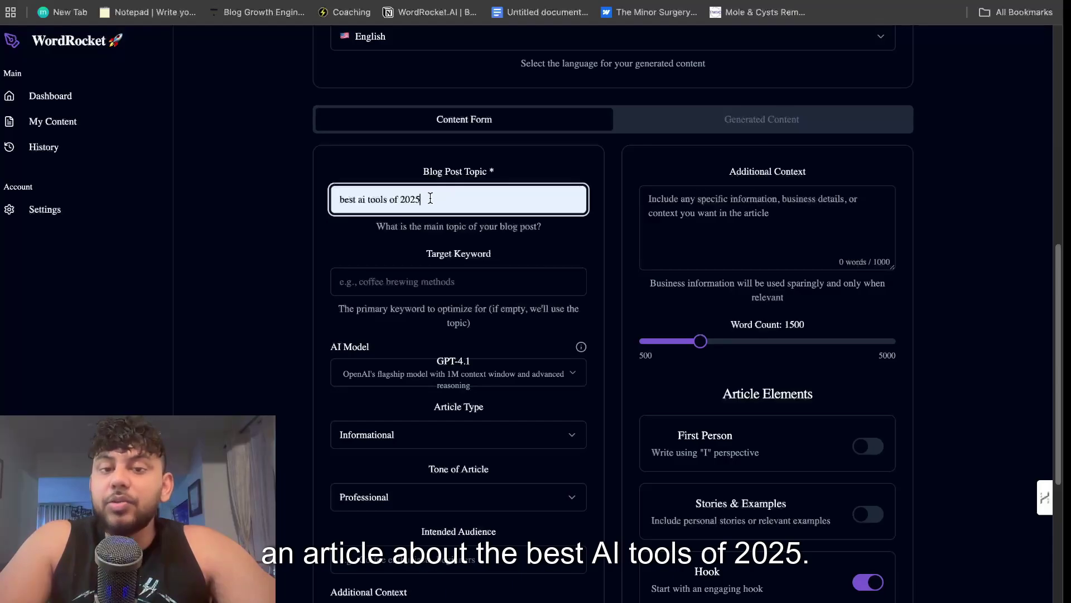
triple_click(431, 198)
key(super+c)
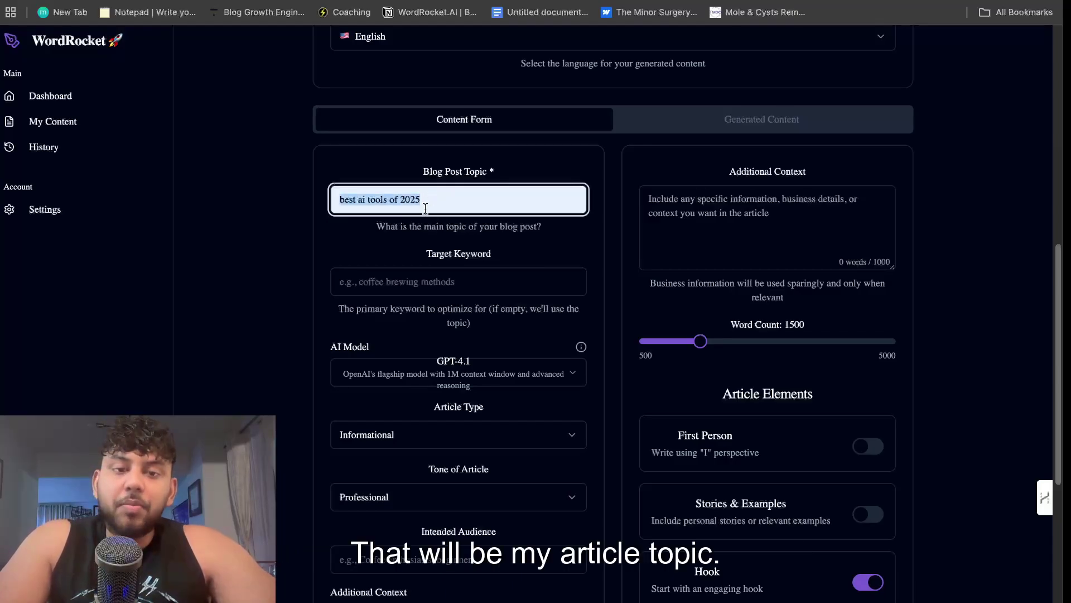
click(400, 277)
key(super+v)
- Set the word count to 3100 and enable the Interactive HTML Element option
scroll(413, 279, up, 10)
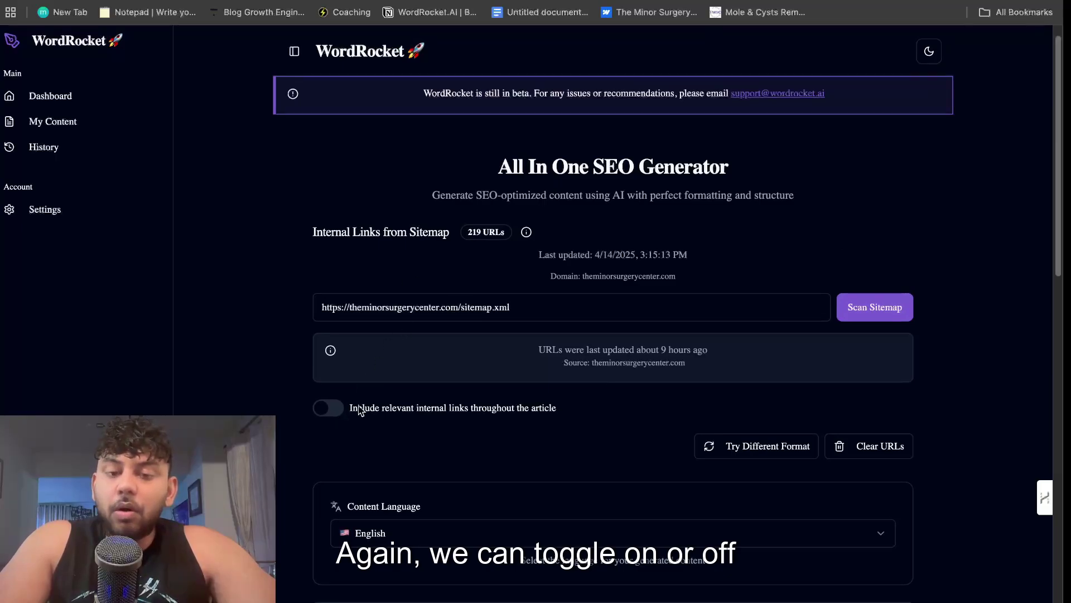
scroll(405, 384, down, 8)
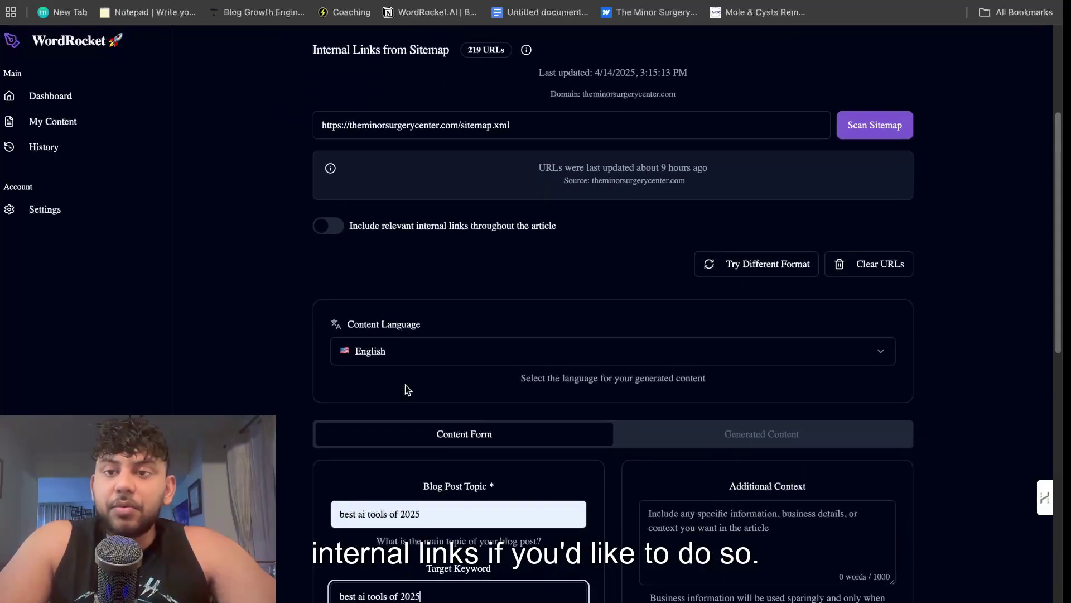
scroll(471, 332, down, 5)
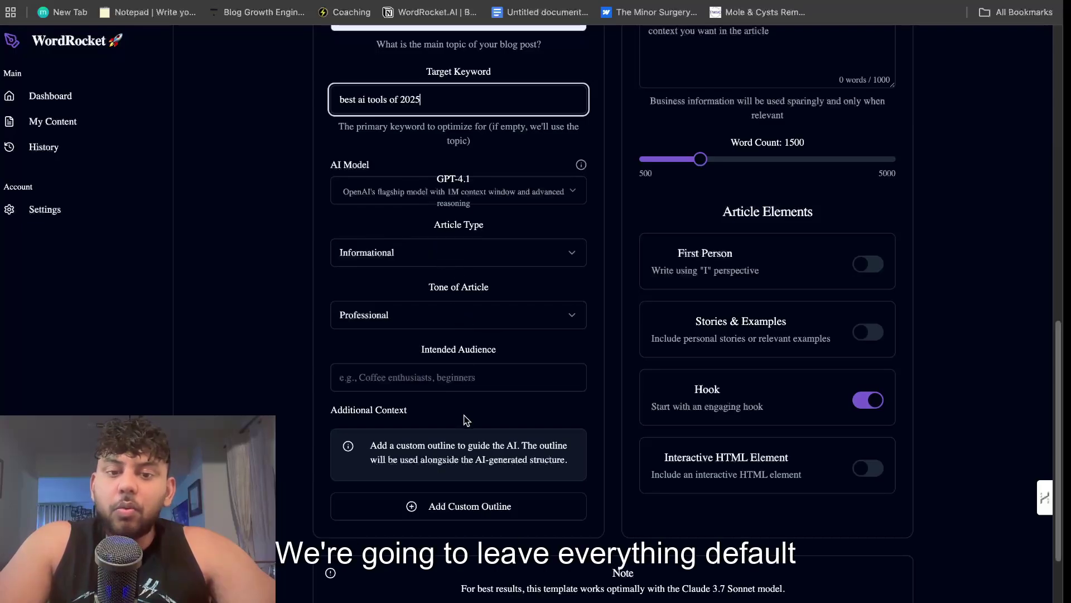
scroll(748, 270, up, 3)
drag(702, 283, 786, 282)
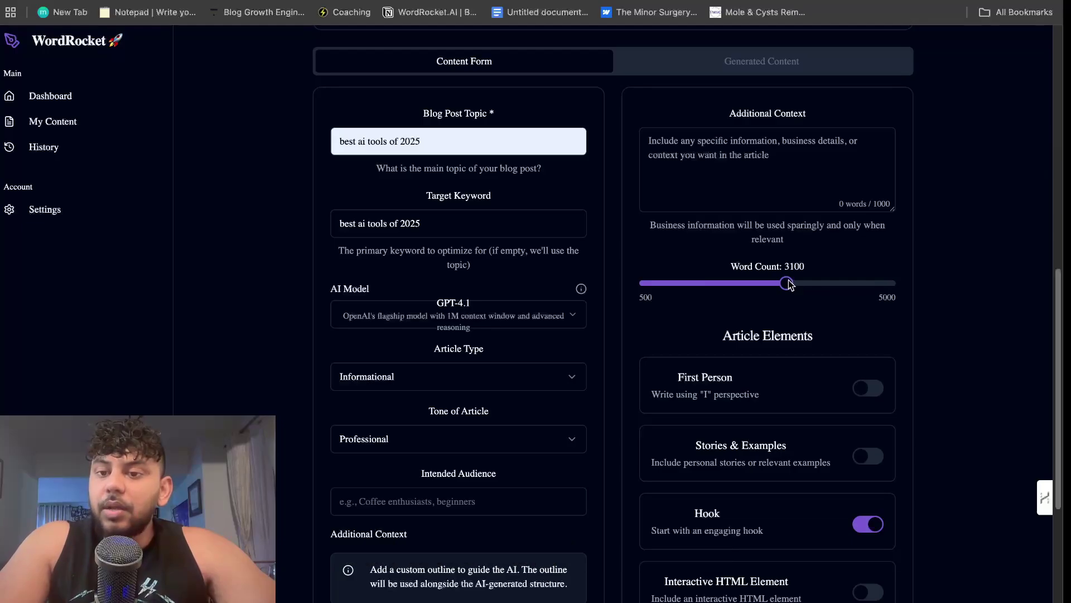
scroll(799, 290, down, 5)
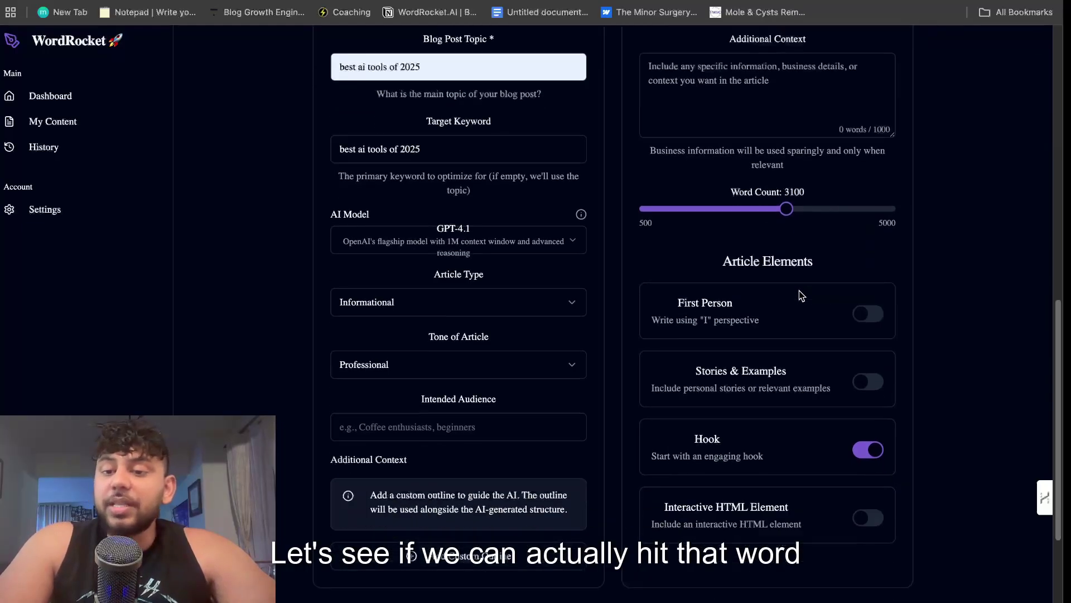
click(757, 363)
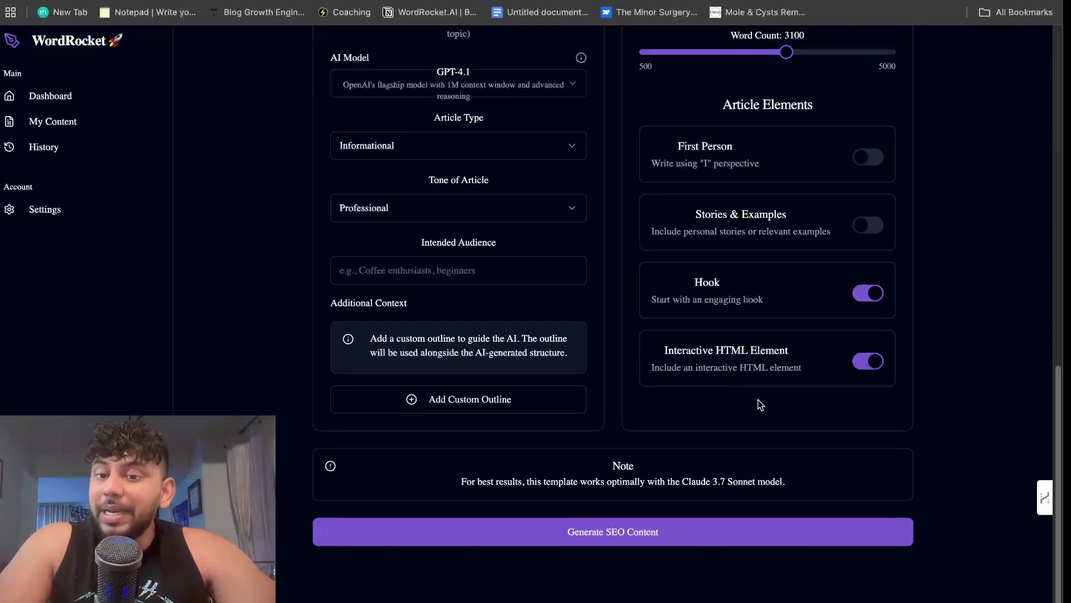
- Check the AI Model list and keep GPT-4.1 selected
scroll(780, 363, up, 14)
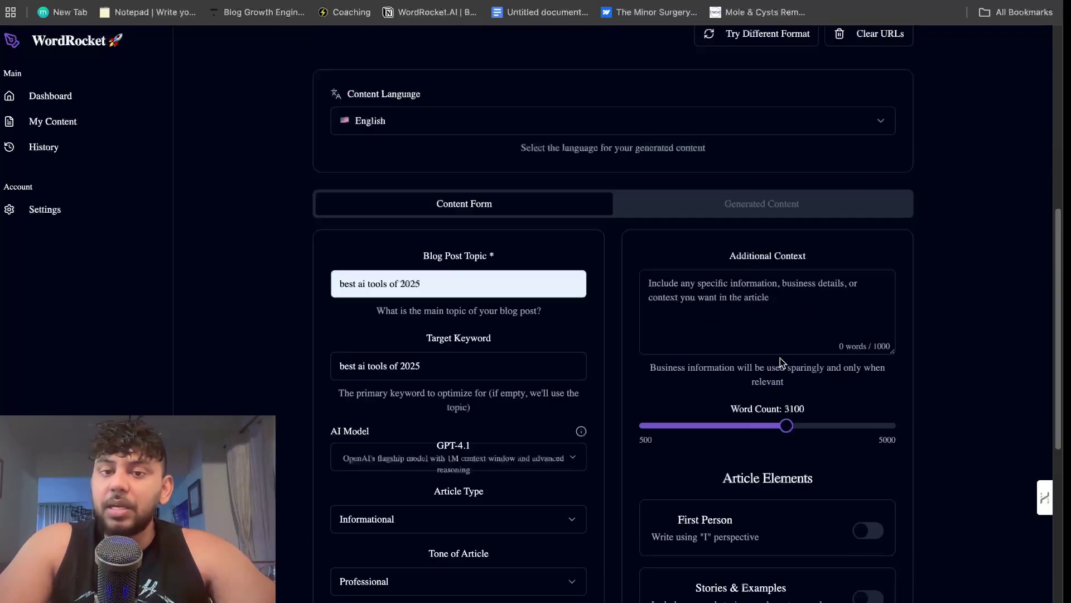
scroll(660, 284, down, 12)
scroll(498, 226, up, 1)
click(487, 191)
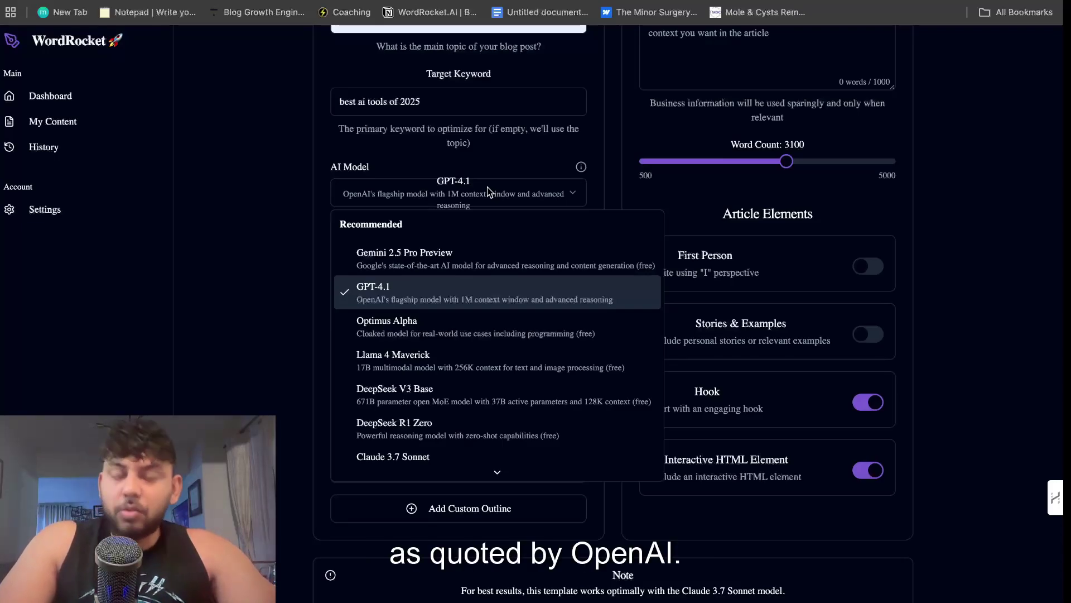
click(544, 170)
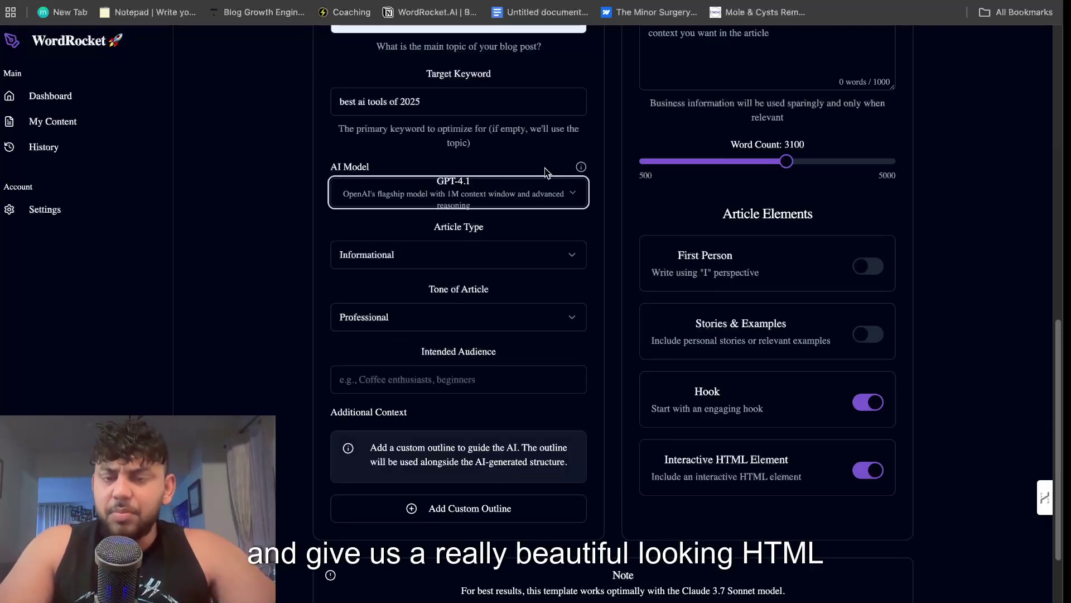
scroll(592, 218, down, 2)
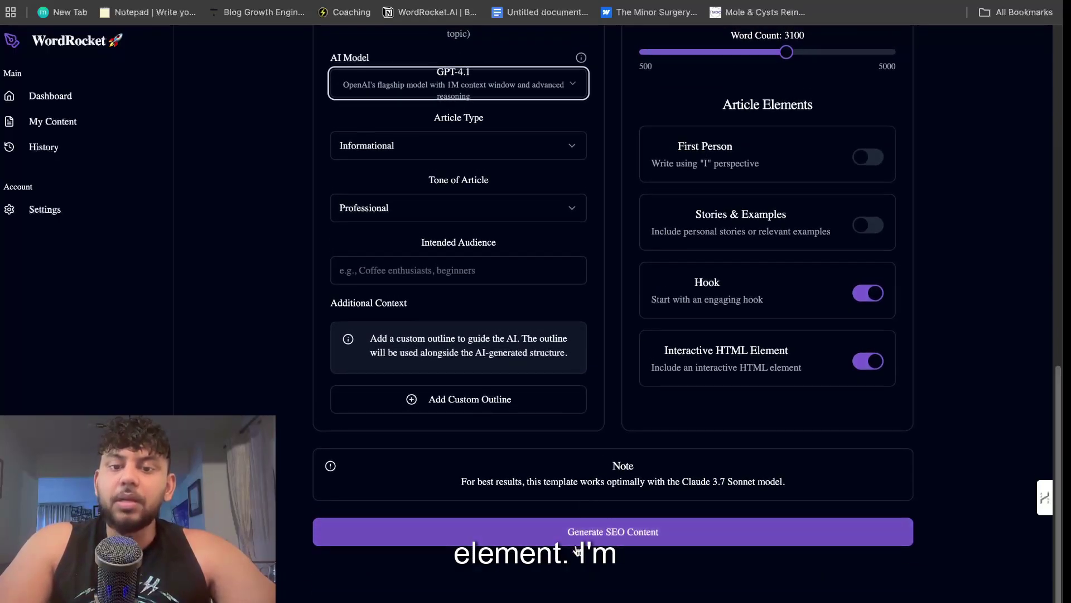
- Generate the SEO content from the filled-in form
click(577, 533)
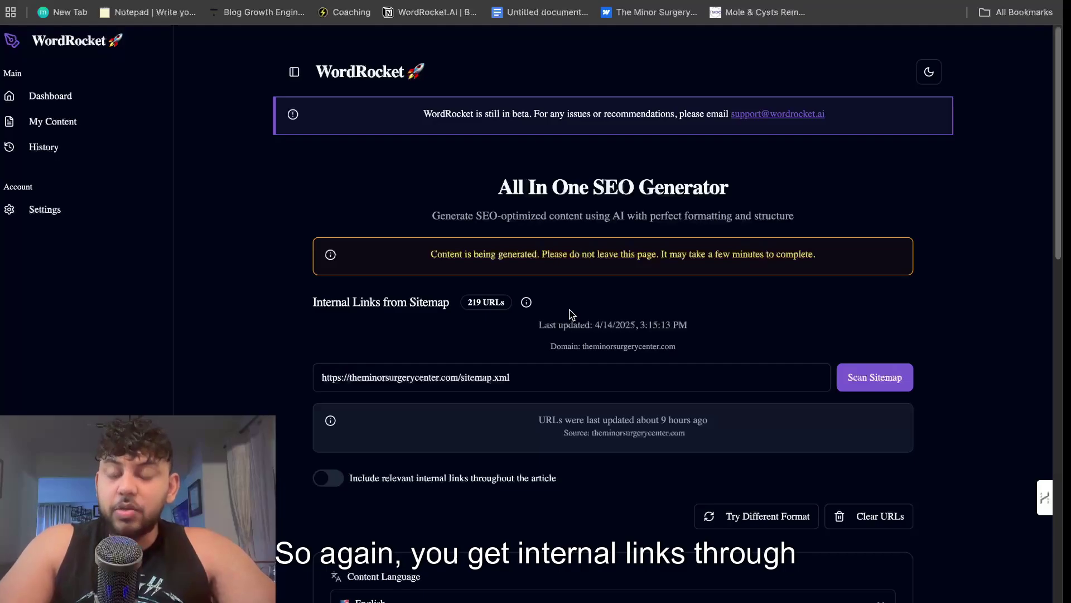
scroll(550, 397, down, 6)
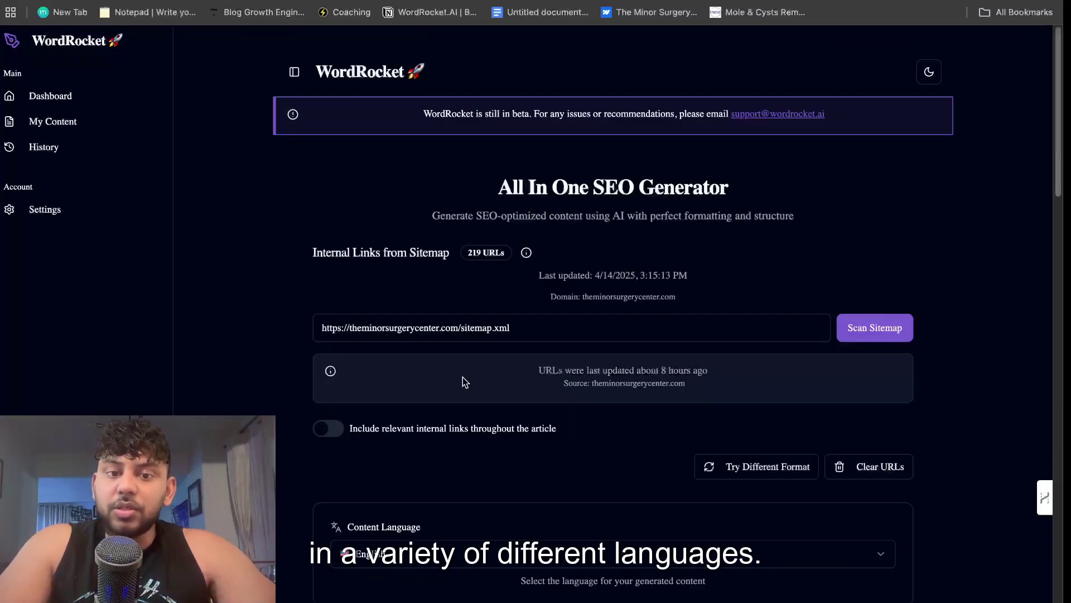
scroll(463, 376, down, 3)
- Keep English as the content language and scroll through the generated article preview
click(455, 363)
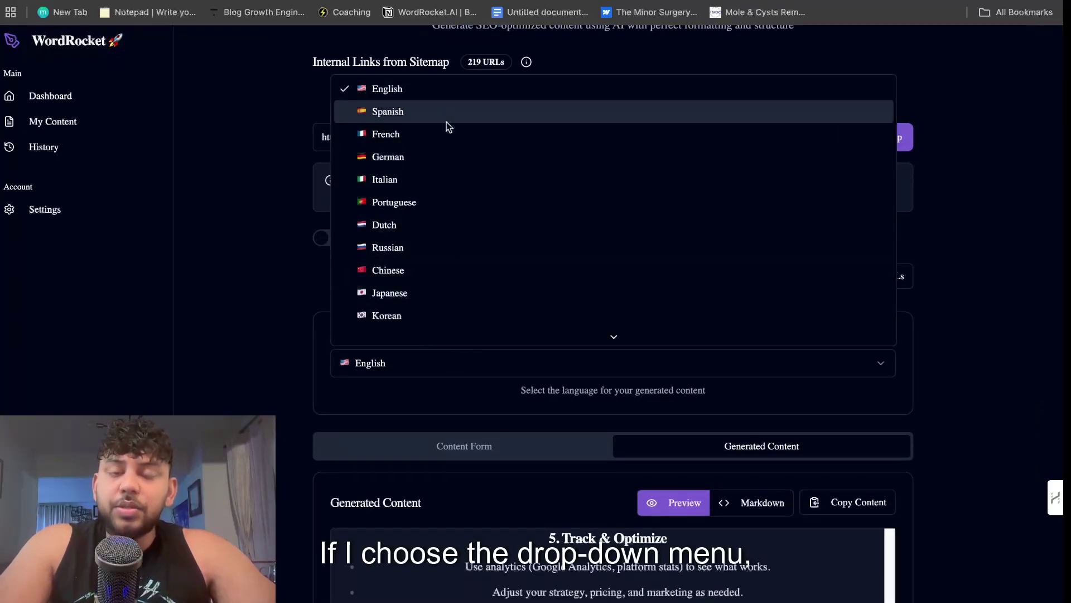
scroll(446, 225, down, 4)
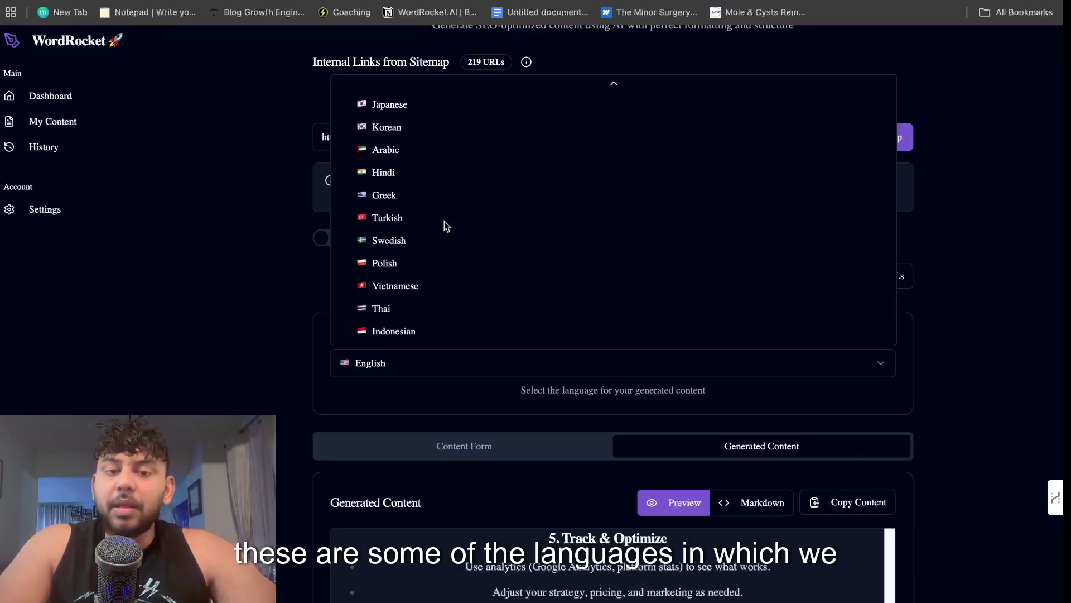
scroll(444, 225, up, 4)
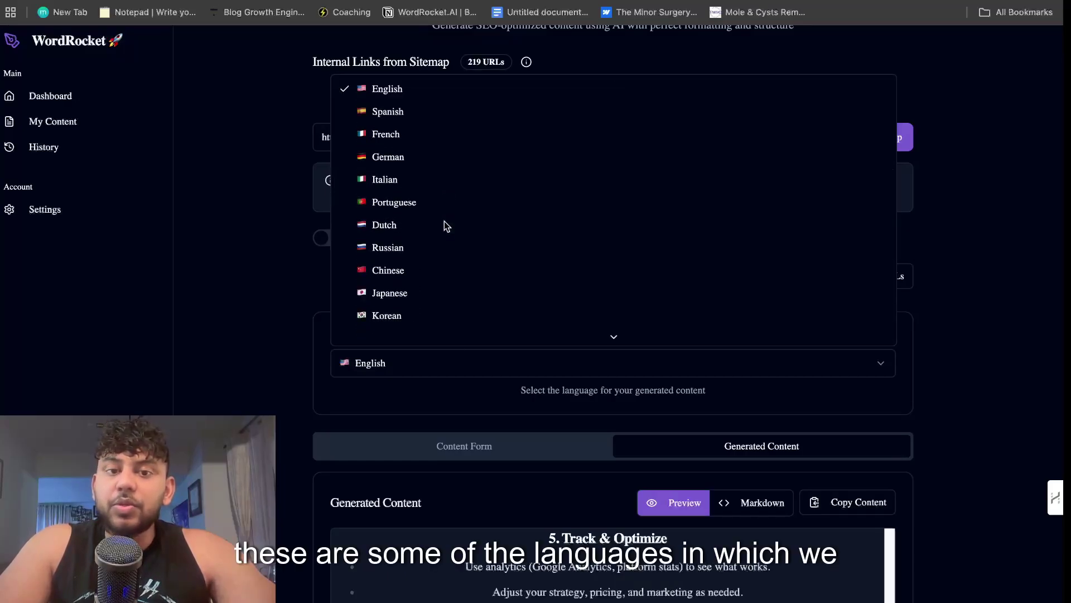
click(968, 169)
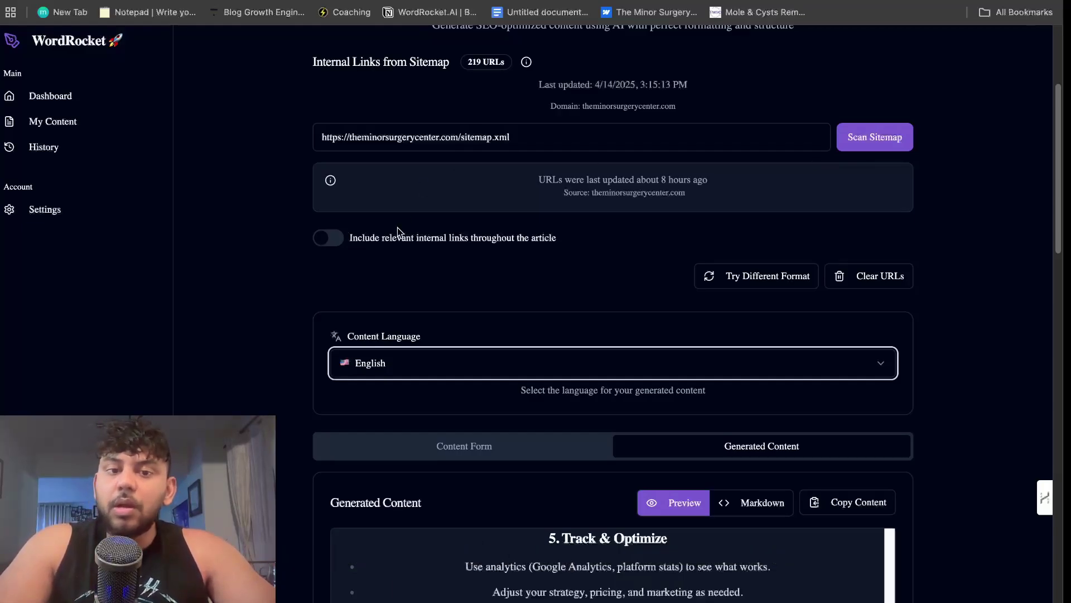
scroll(402, 248, down, 1)
scroll(406, 252, down, 5)
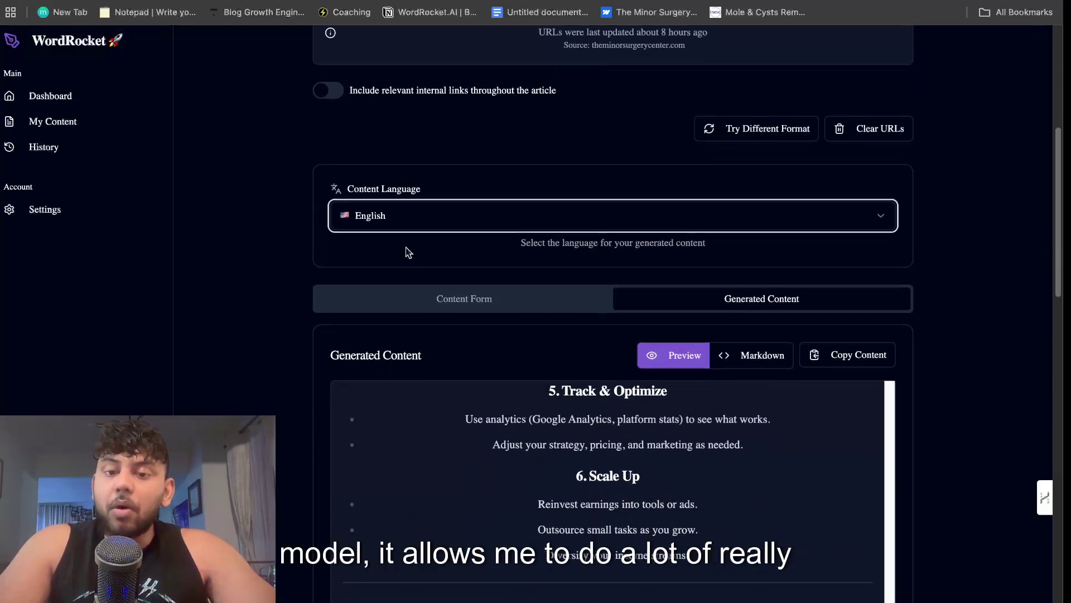
scroll(471, 386, up, 15)
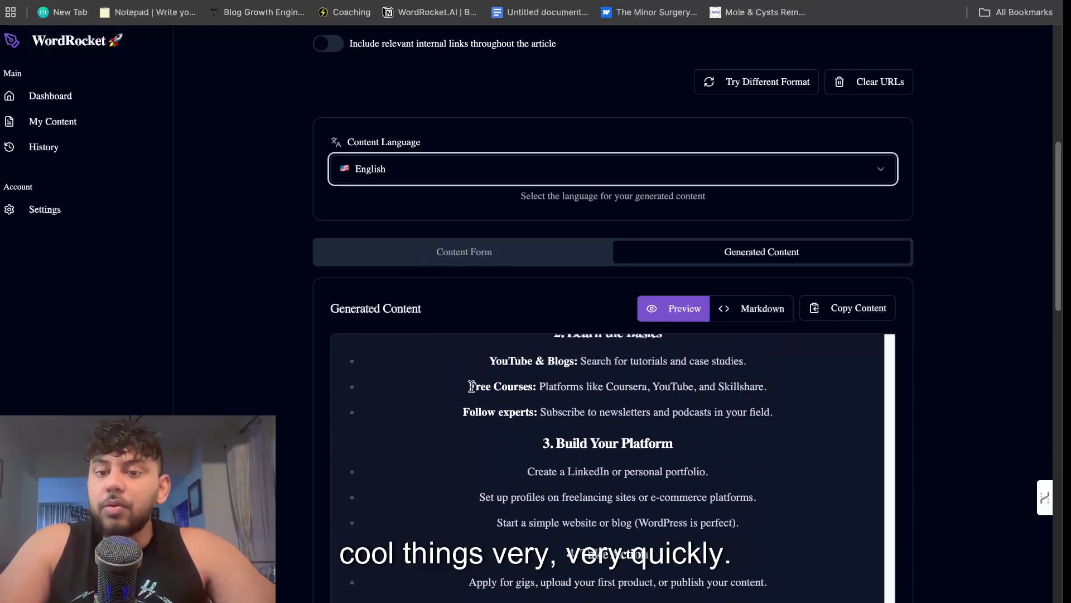
scroll(505, 309, up, 4)
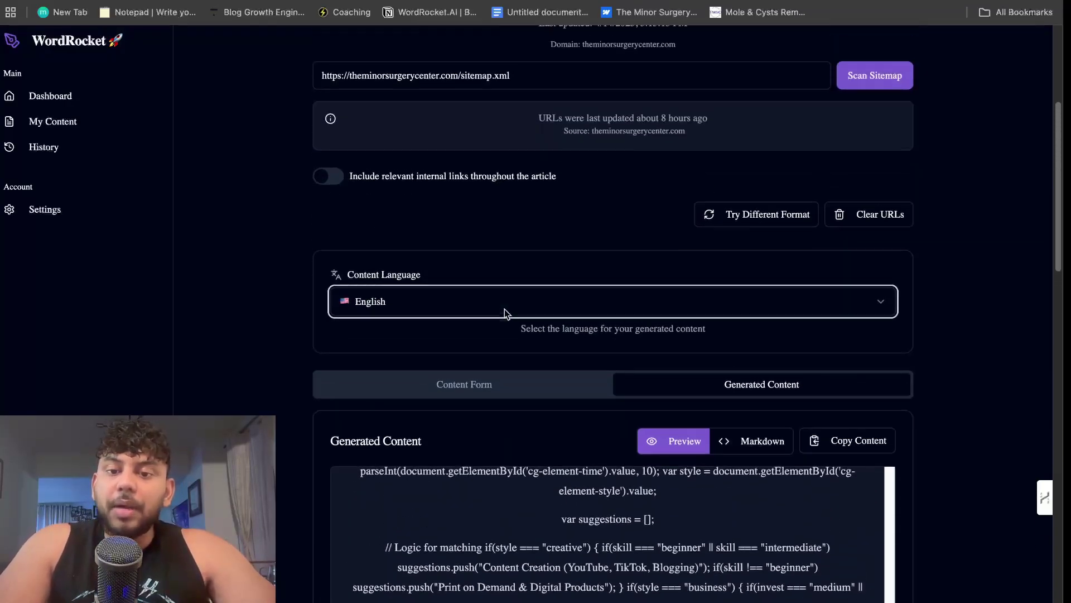
scroll(506, 306, down, 10)
scroll(508, 303, up, 15)
- Read through the generated article, highlighting parts of its title and intro
scroll(507, 303, up, 20)
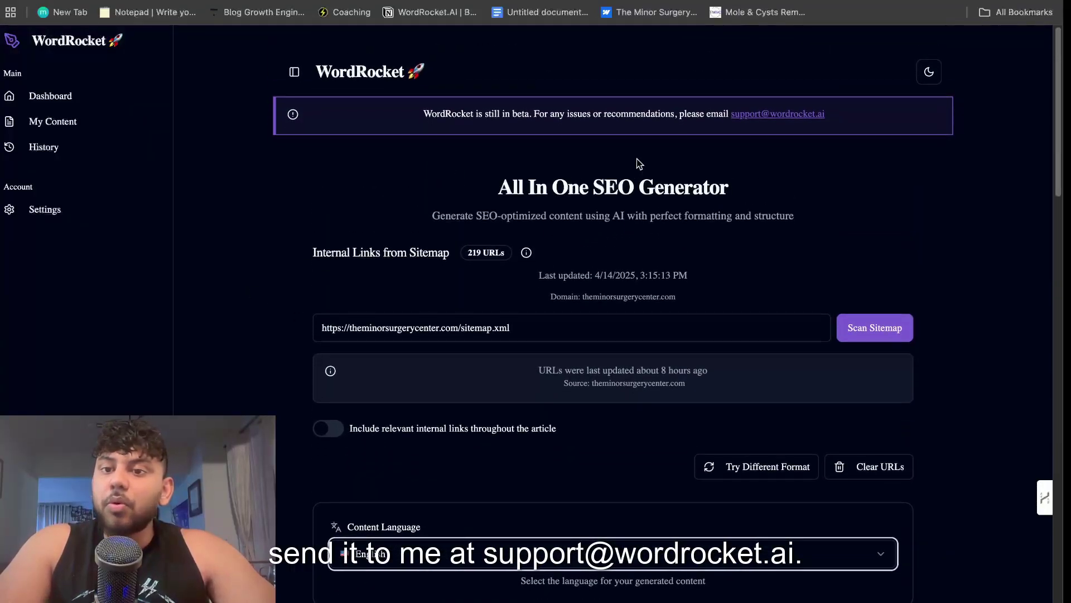
scroll(720, 190, down, 7)
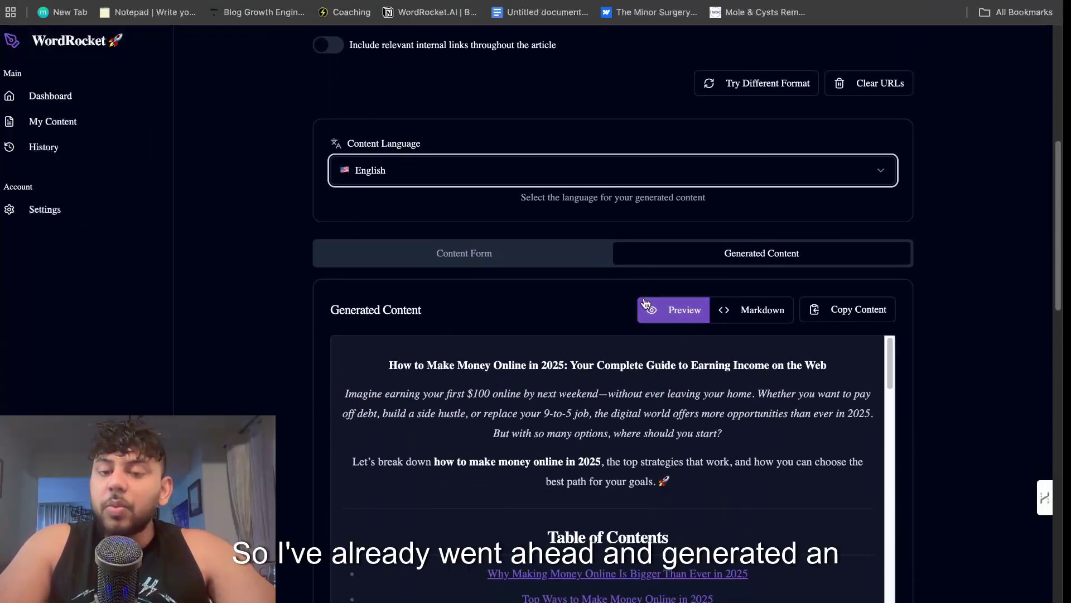
scroll(639, 248, down, 1)
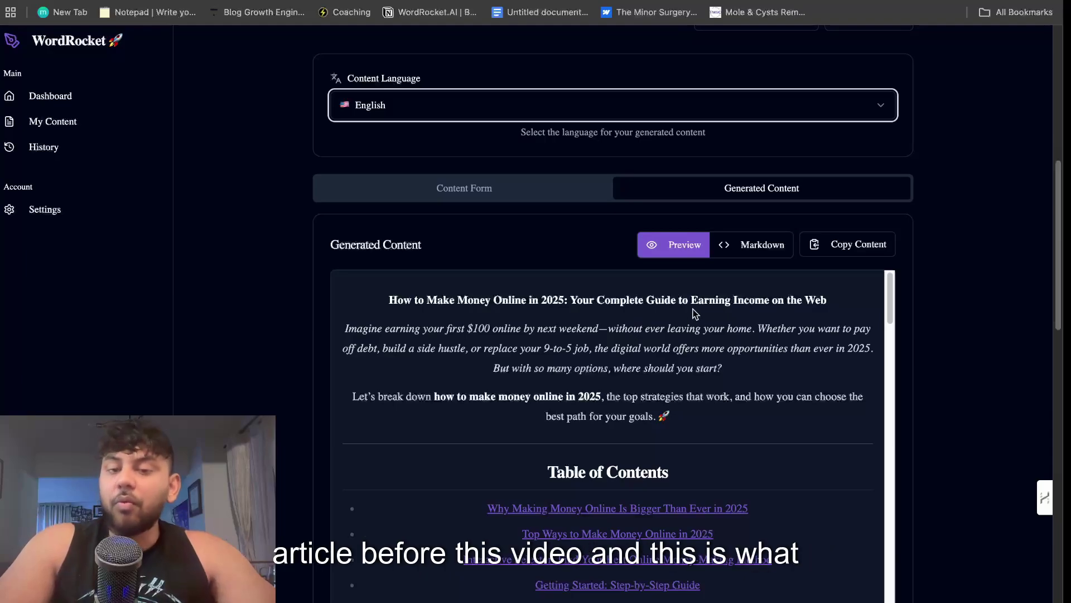
drag(389, 300, 611, 311)
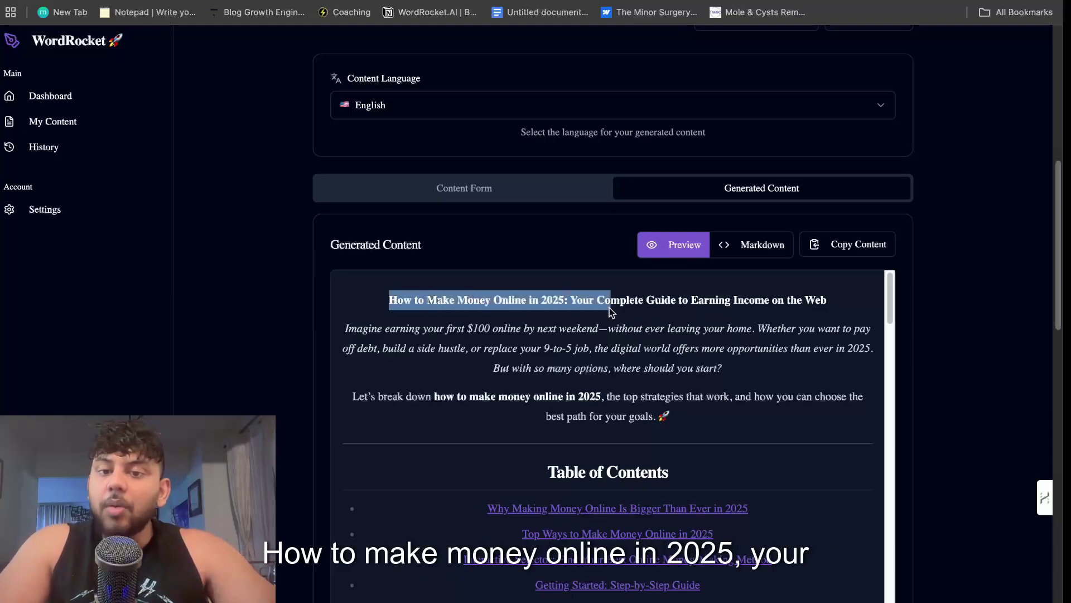
click(611, 311)
scroll(699, 319, down, 1)
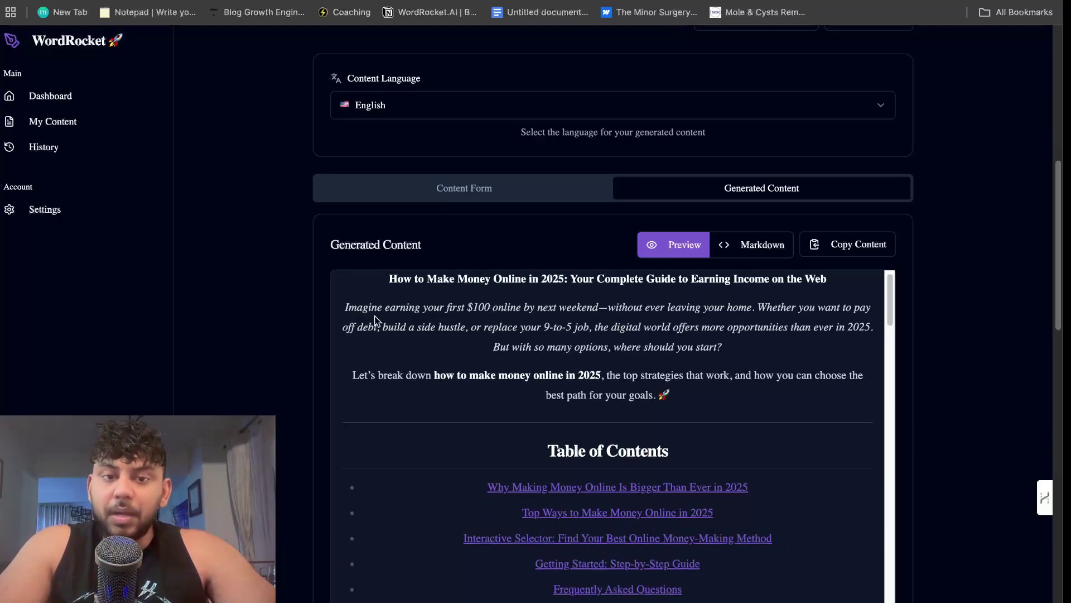
drag(473, 310, 563, 311)
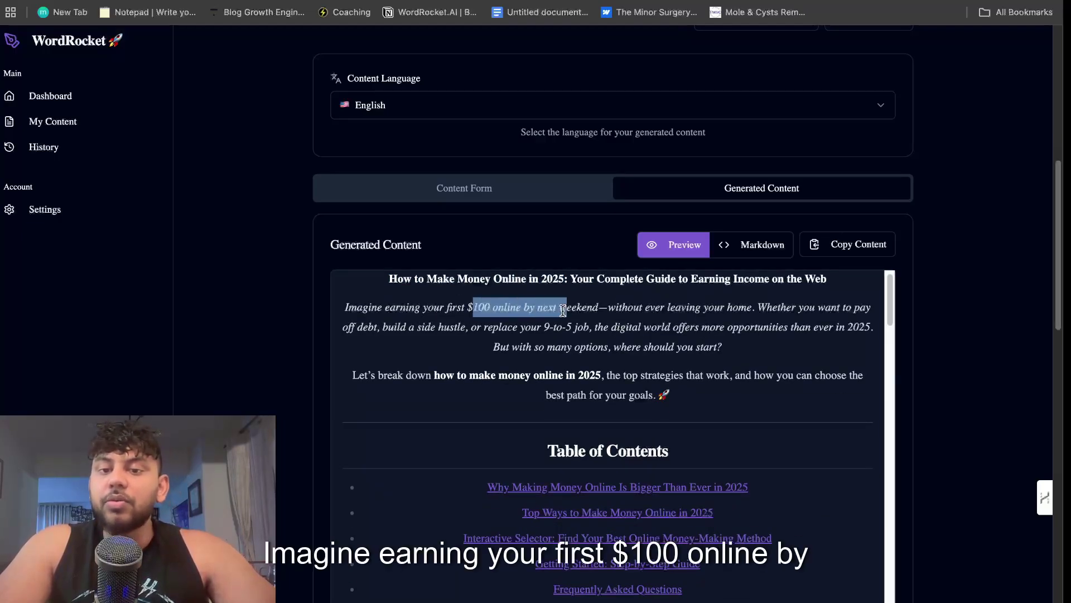
click(649, 336)
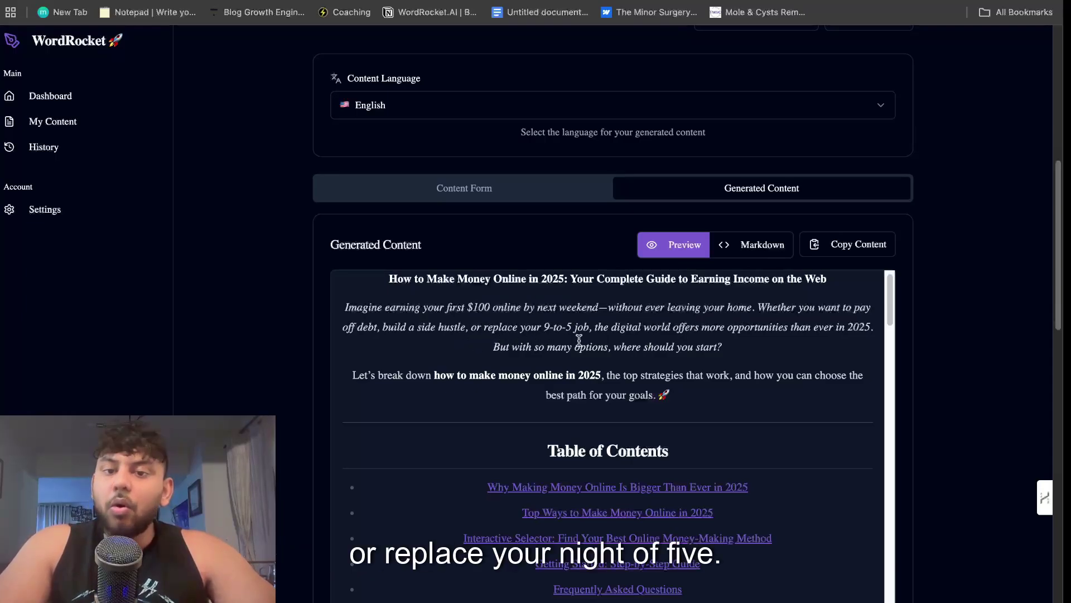
- Show the article as Markdown and copy it with Copy Markdown
scroll(648, 341, down, 5)
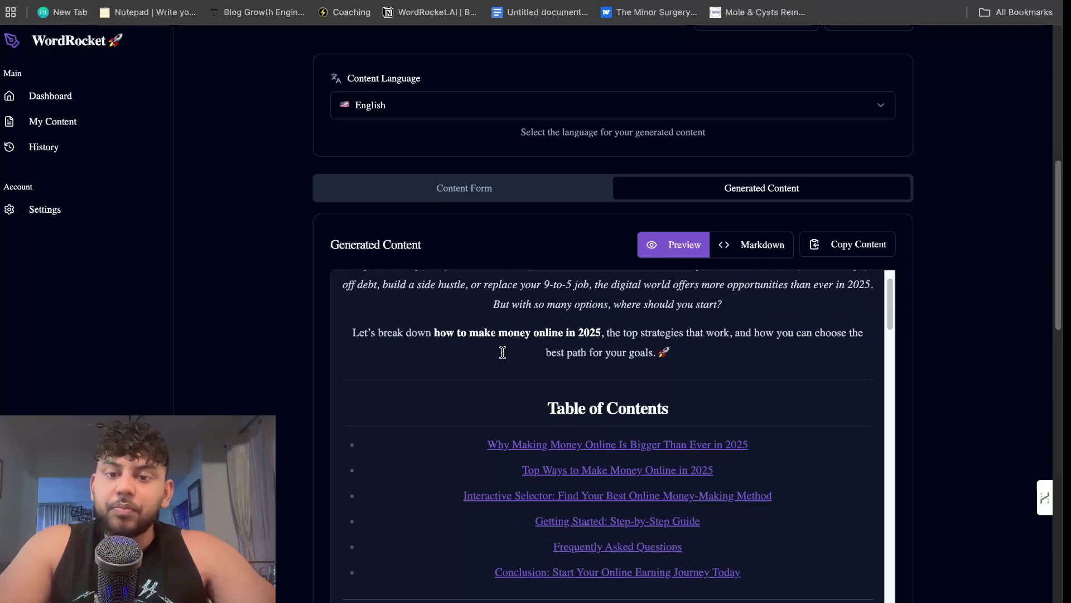
scroll(556, 336, down, 10)
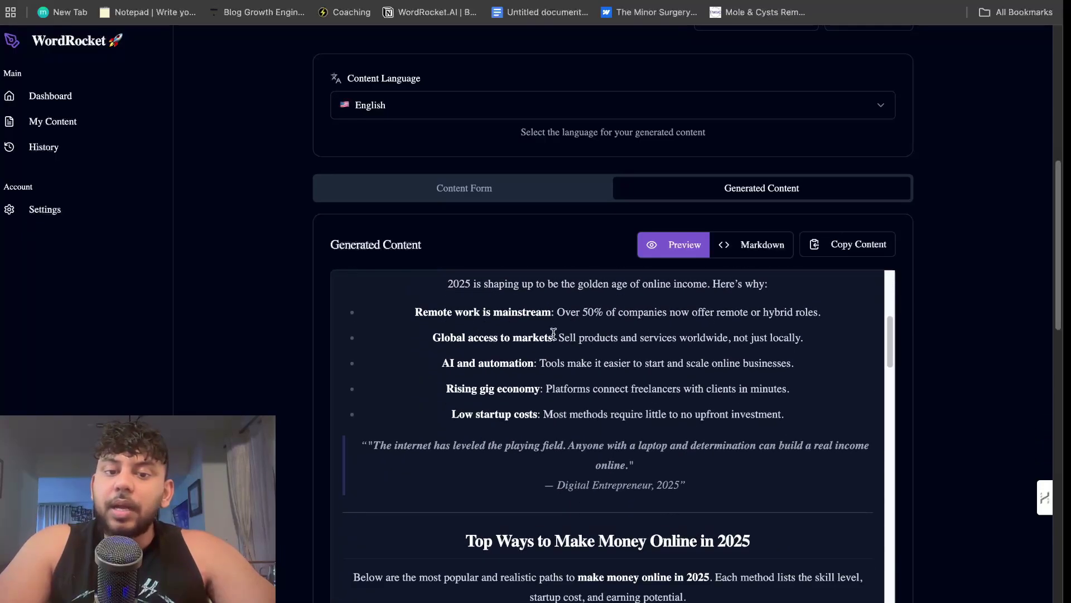
scroll(688, 329, down, 7)
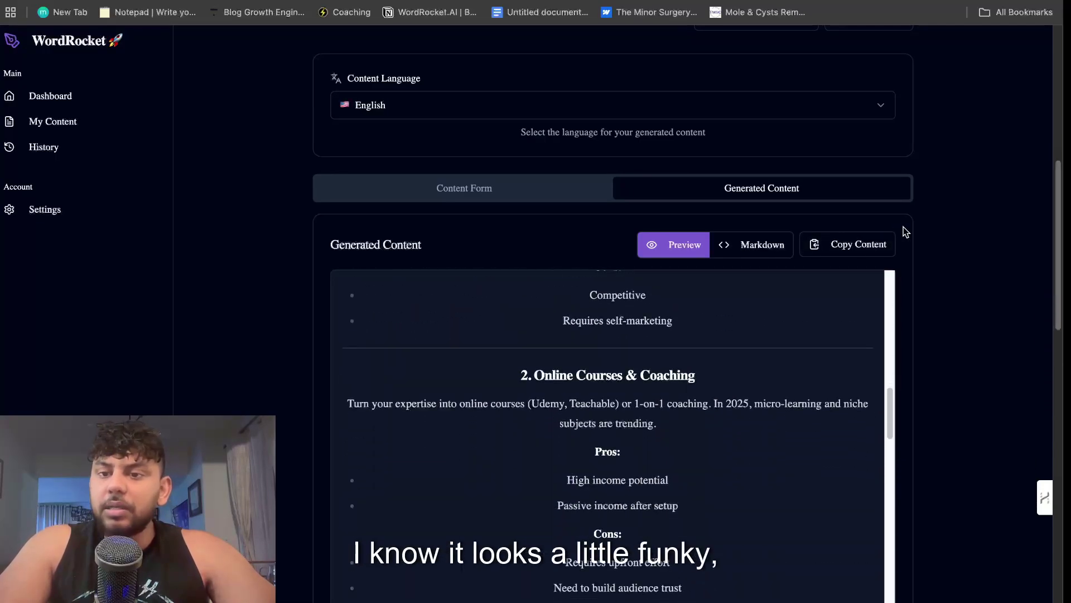
click(740, 245)
click(863, 245)
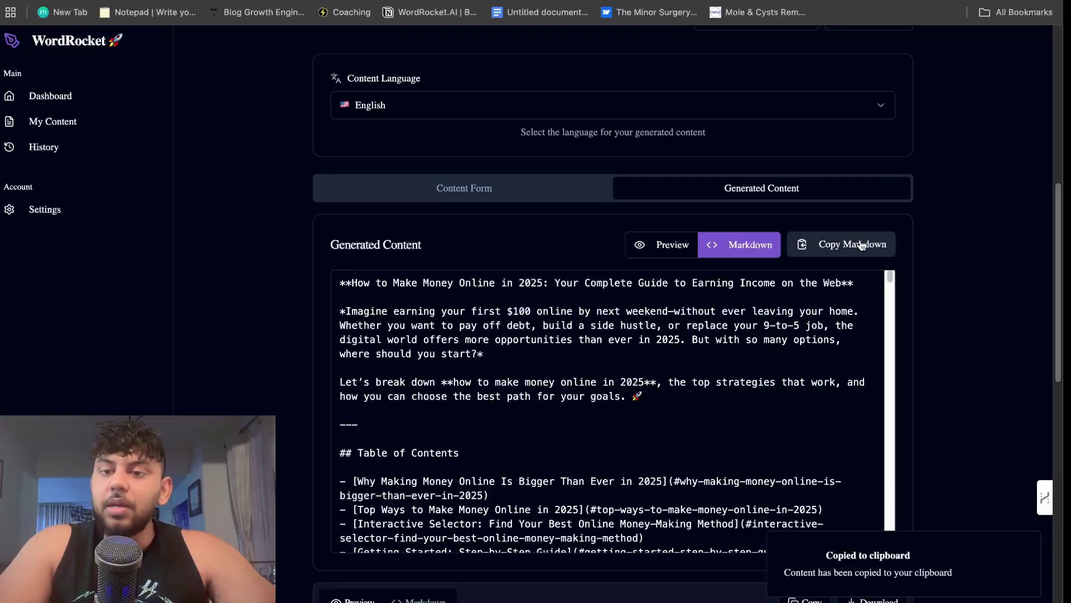
- Replace the converter's old markdown input with the copied article markdown
click(870, 2)
scroll(380, 334, down, 10)
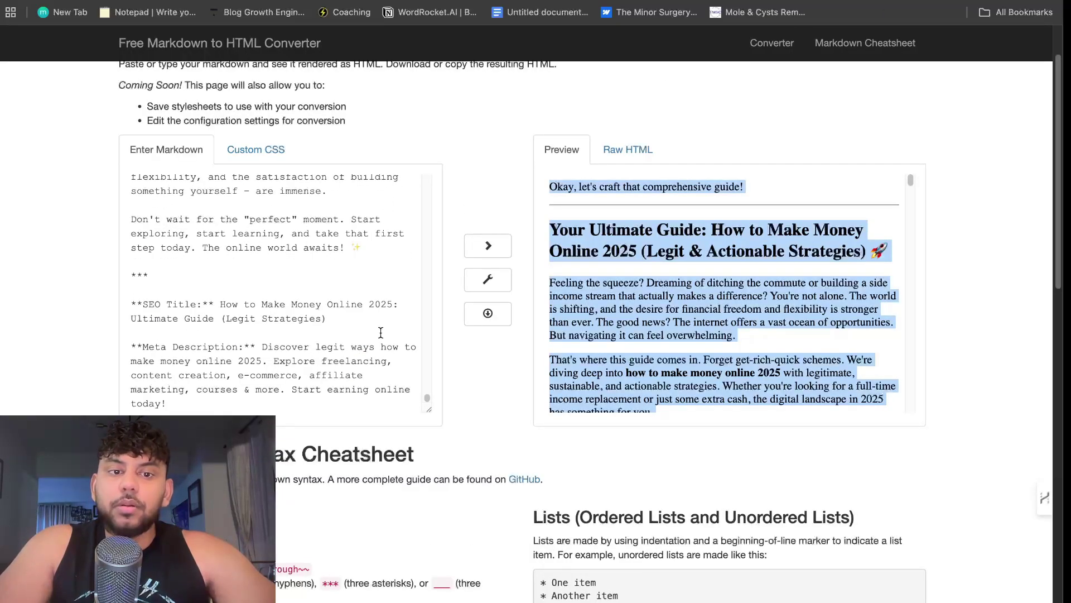
click(266, 397)
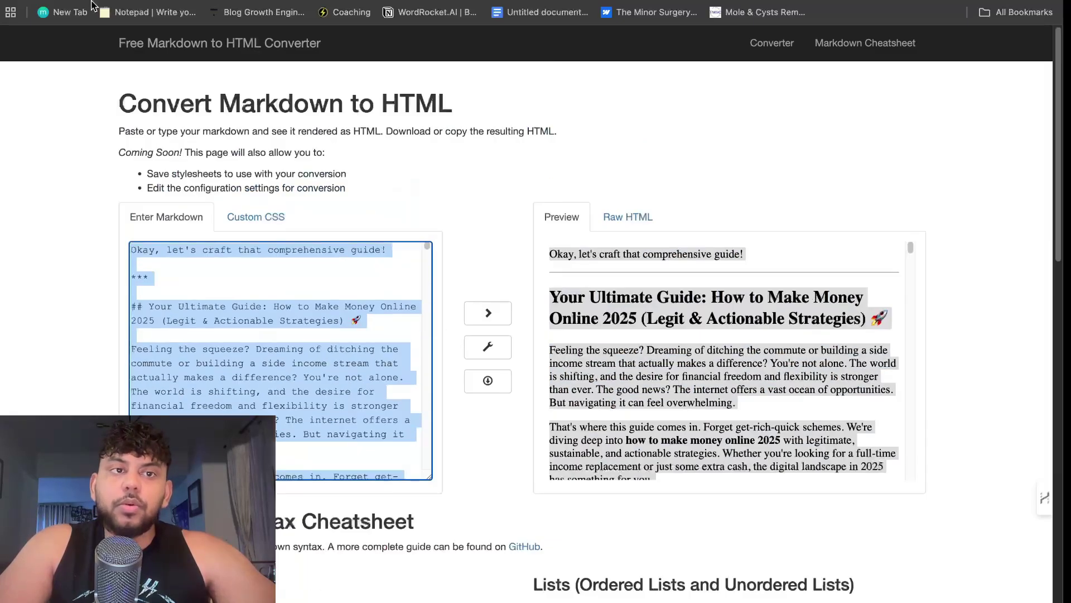
key(BackSpace)
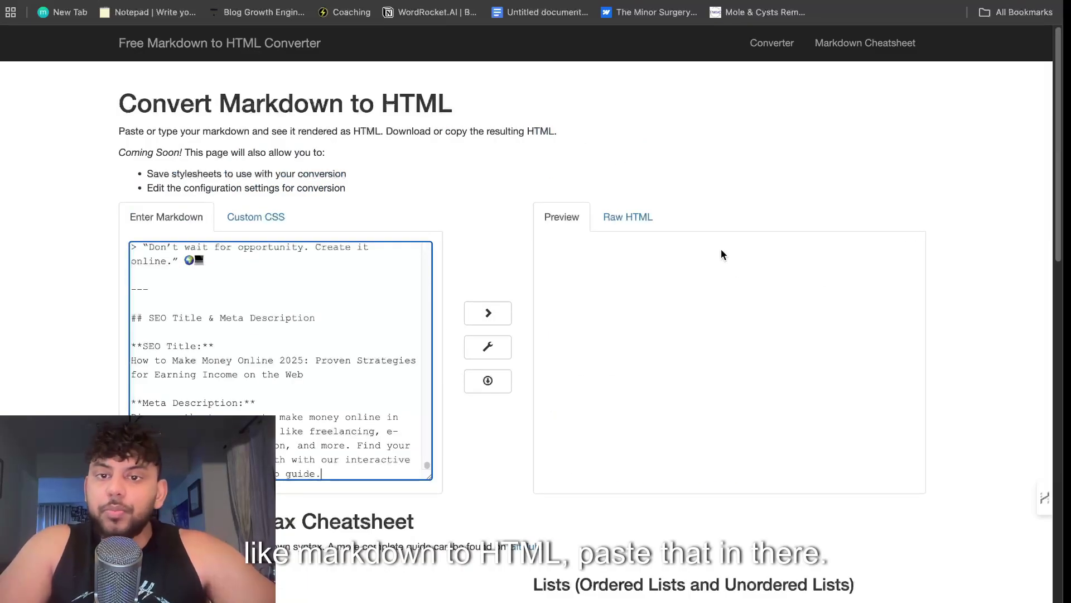
key(super+v)
- Scroll the Preview to check the rendered methods table and income-path selector
scroll(723, 285, down, 3)
scroll(614, 262, up, 3)
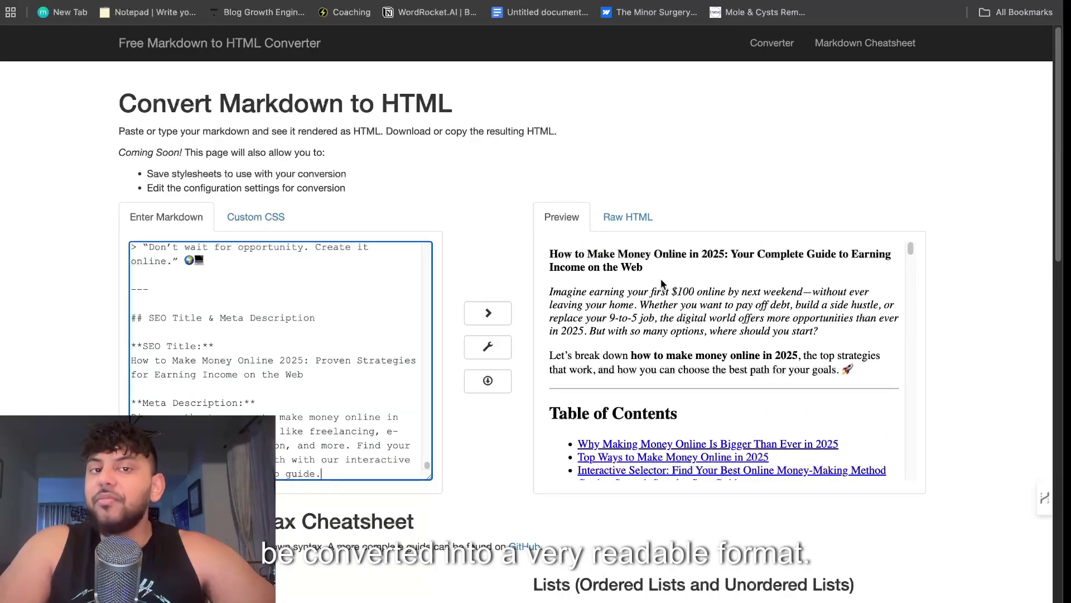
scroll(661, 284, down, 10)
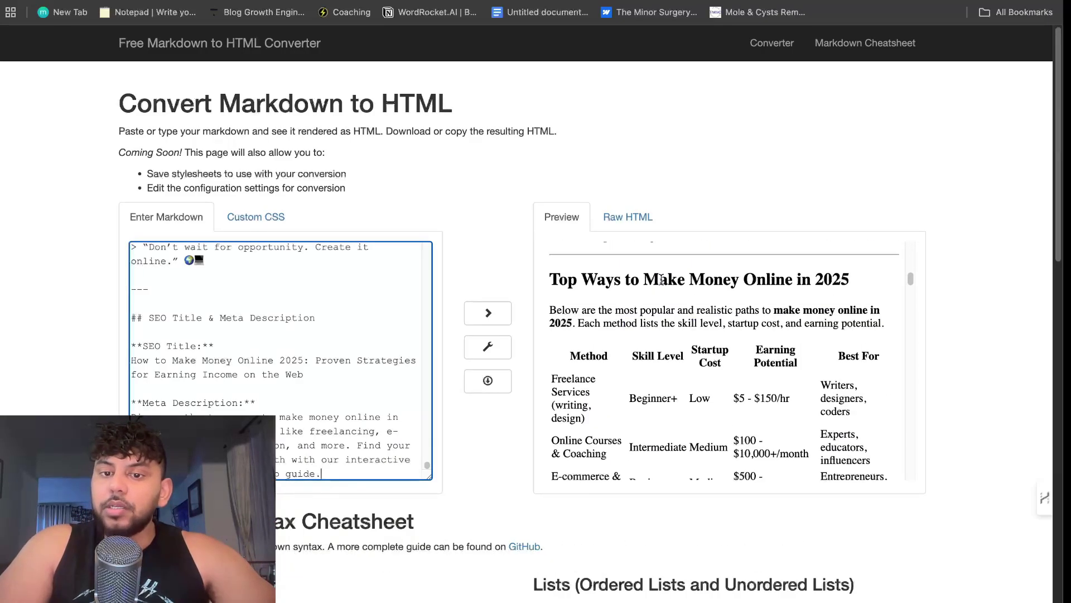
scroll(661, 283, down, 10)
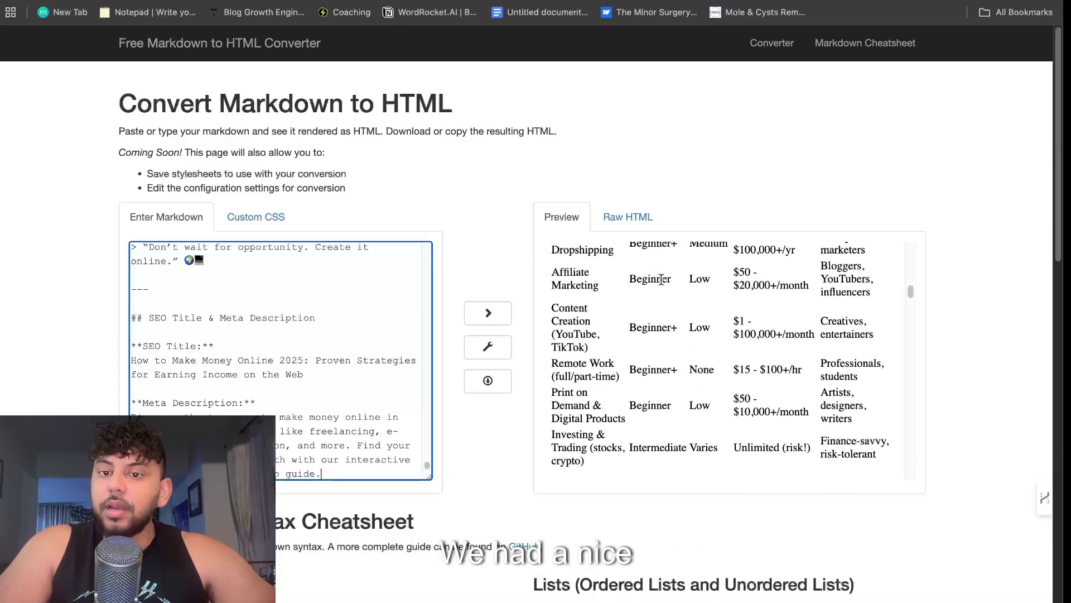
scroll(661, 284, down, 10)
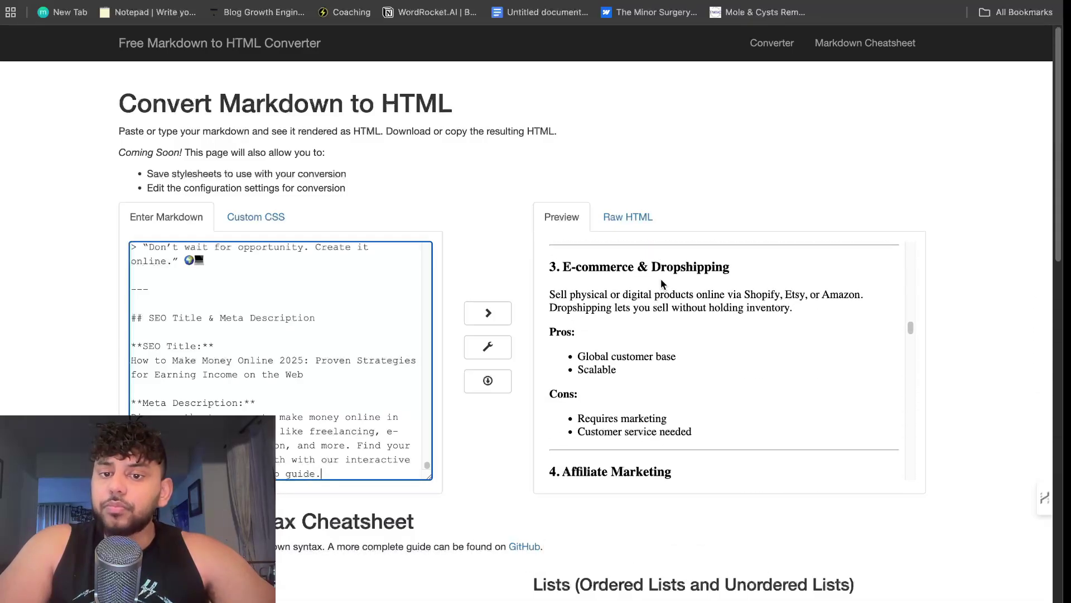
scroll(661, 279, down, 10)
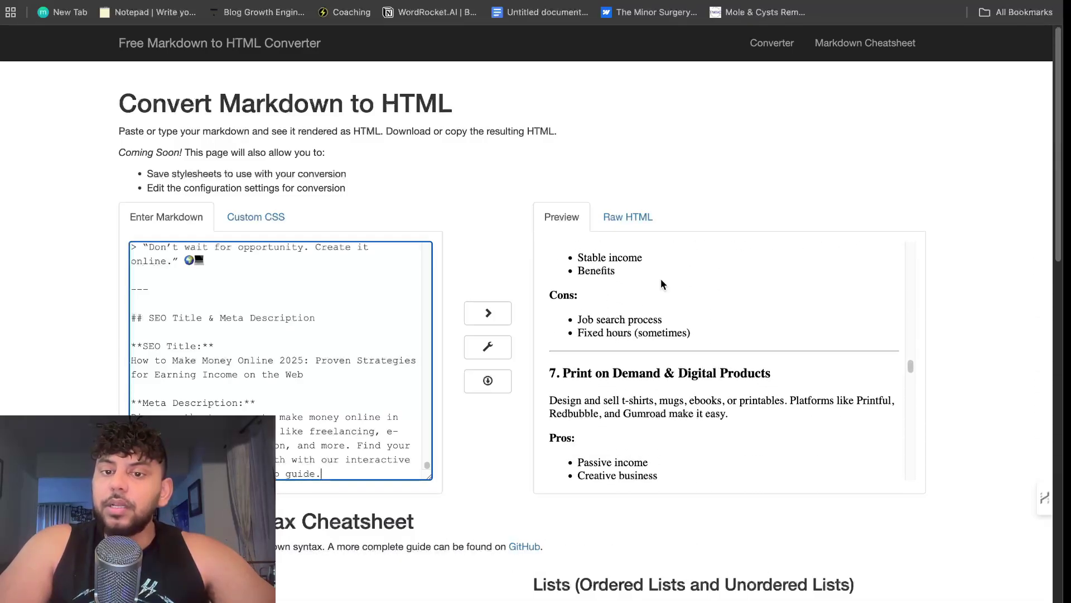
scroll(661, 279, down, 6)
scroll(661, 279, up, 4)
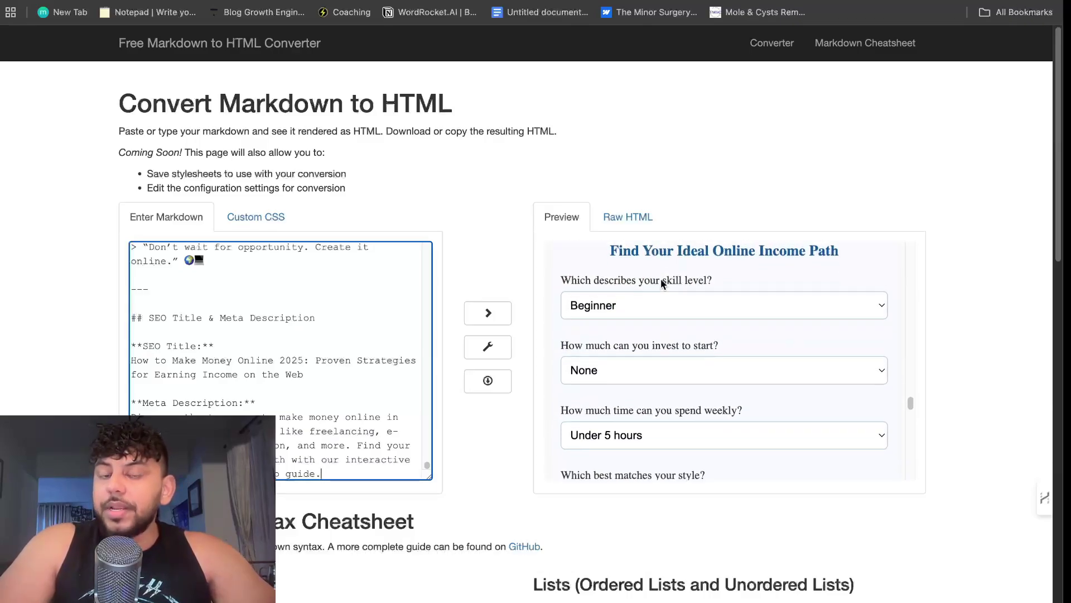
scroll(661, 279, up, 1)
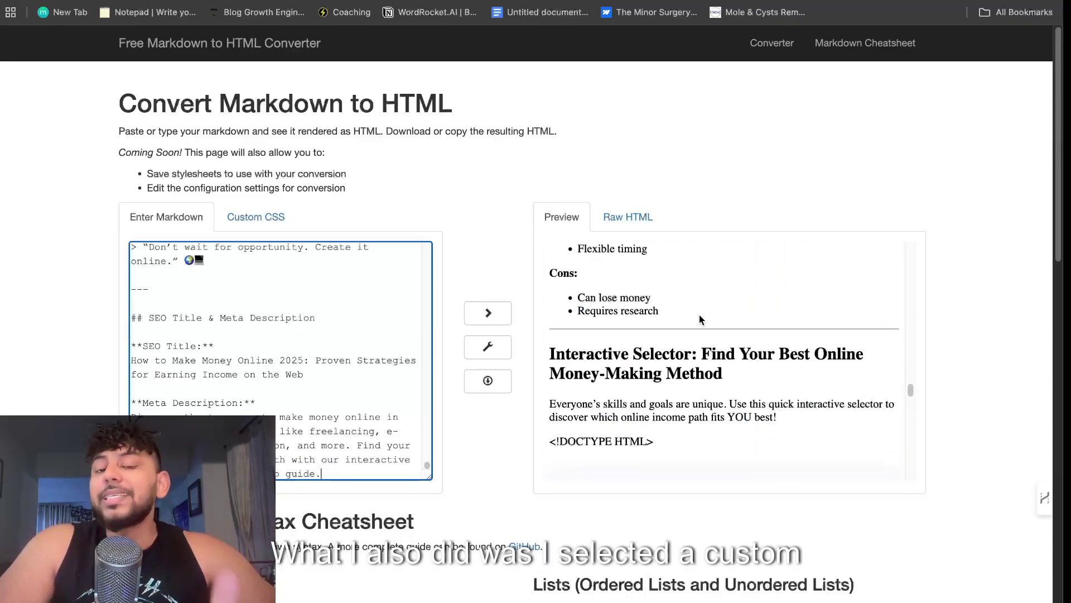
scroll(696, 317, down, 3)
scroll(695, 318, down, 1)
scroll(695, 313, up, 1)
scroll(670, 326, down, 4)
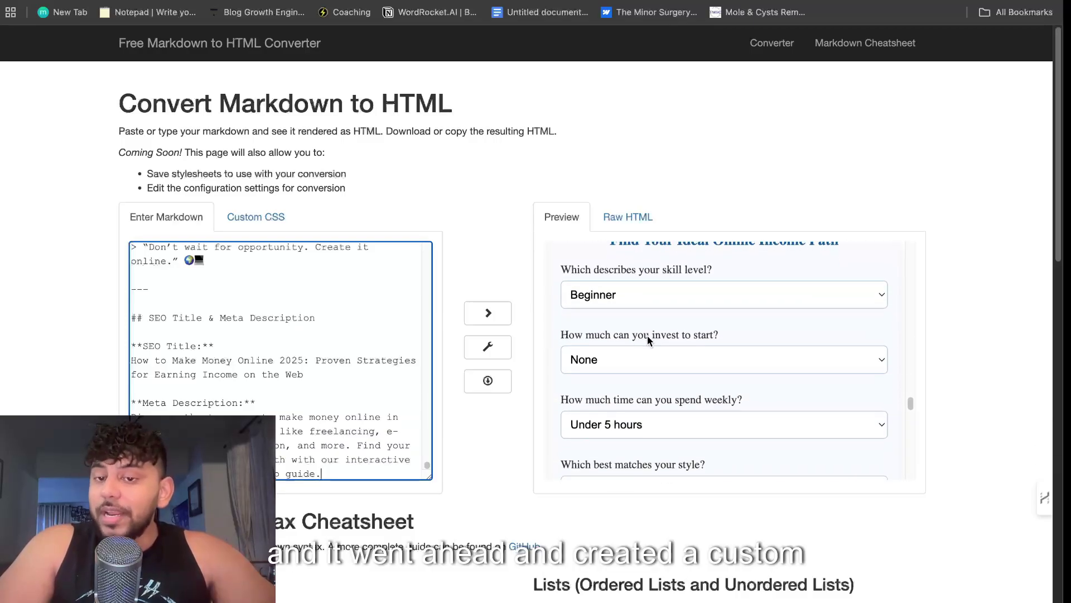
scroll(647, 335, up, 2)
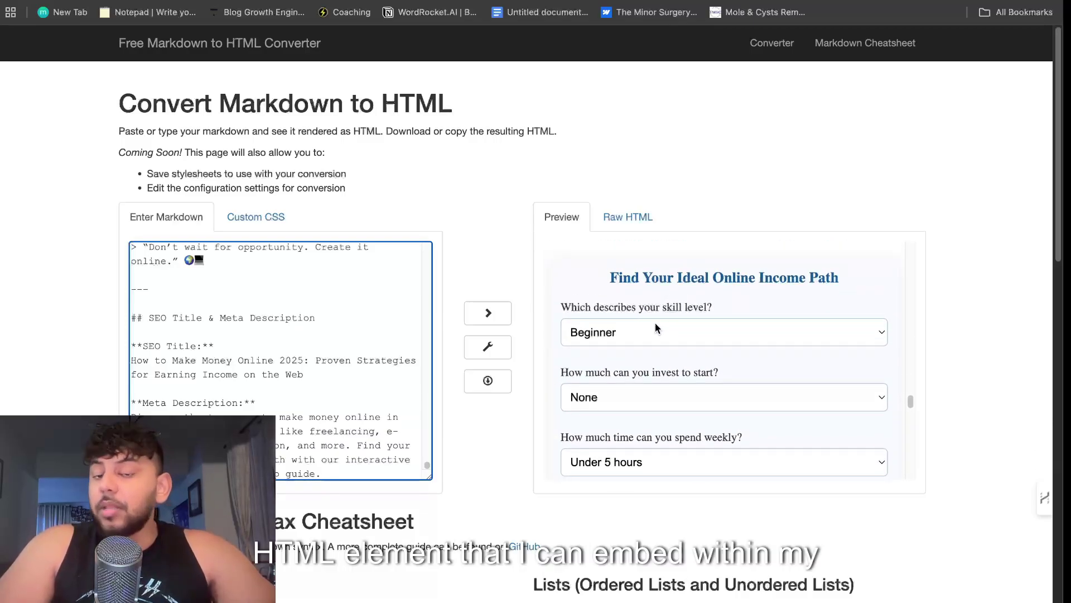
- Set the income-path selector to Intermediate, Low (< $100) budget and Under 5 hours
click(656, 330)
click(638, 296)
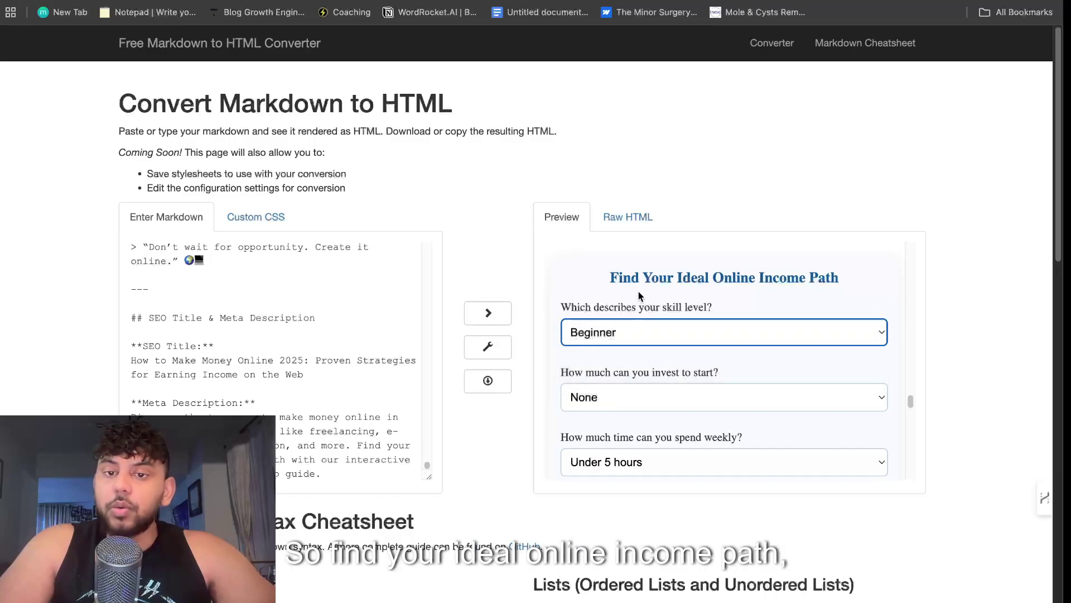
scroll(721, 297, down, 1)
click(715, 306)
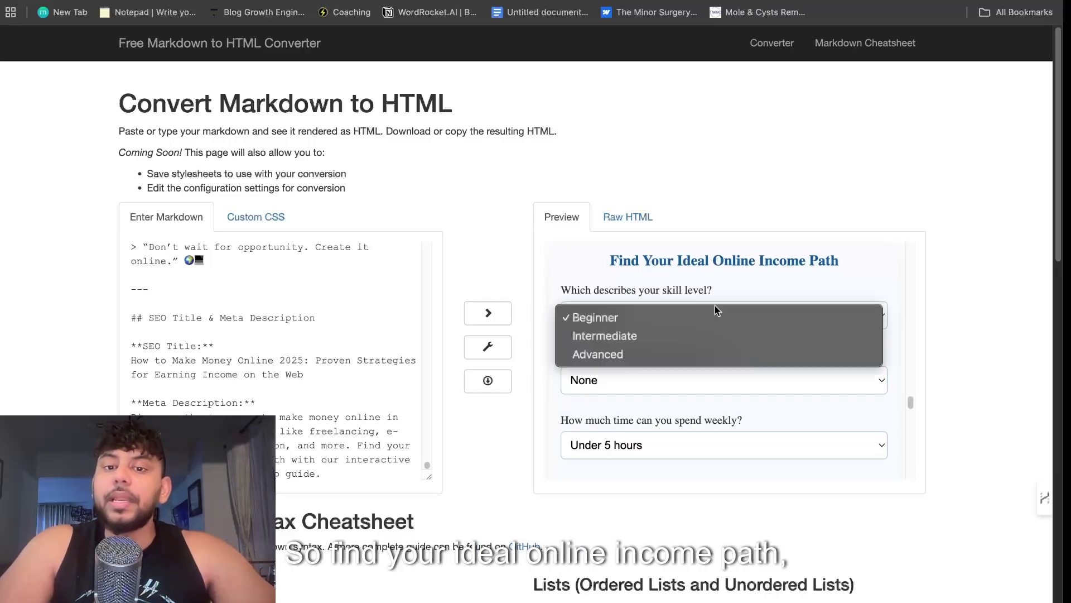
click(699, 334)
click(684, 375)
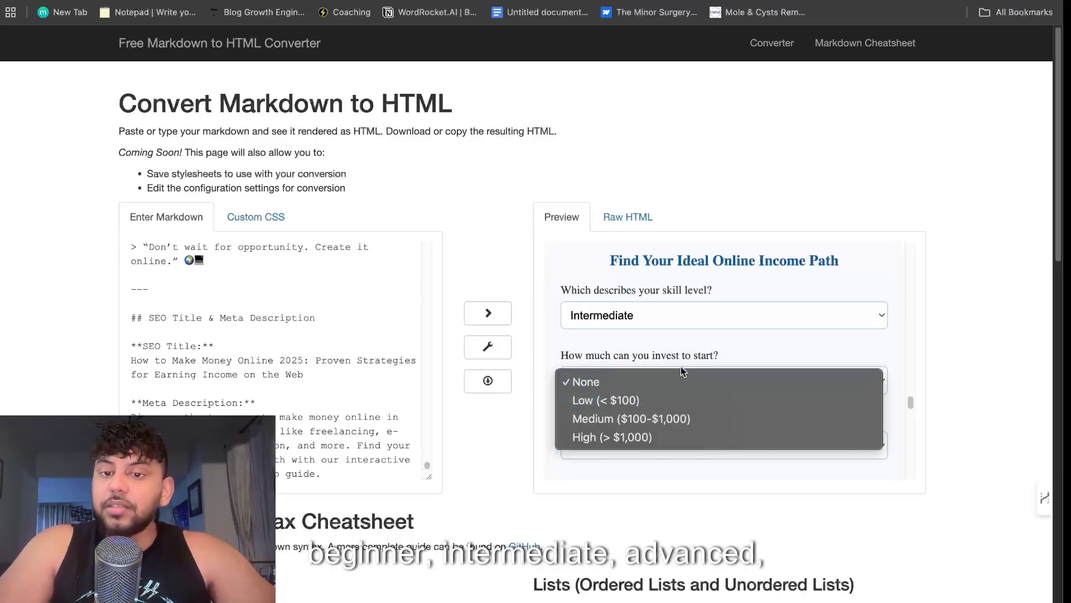
click(682, 399)
scroll(680, 396, down, 3)
click(679, 372)
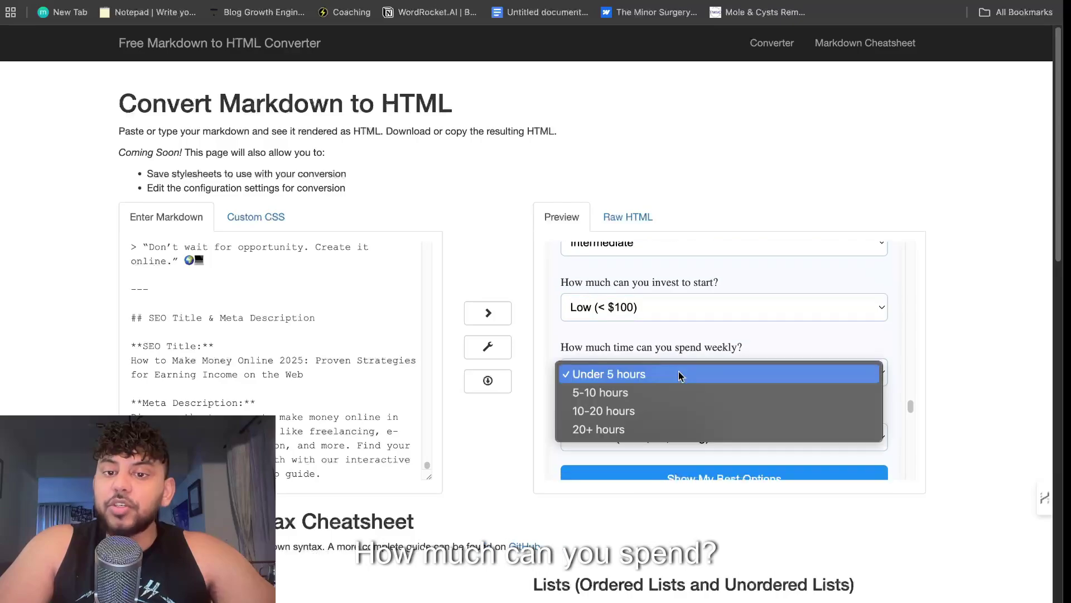
click(678, 373)
- Select the rendered article text in the preview and copy it
scroll(675, 376, down, 2)
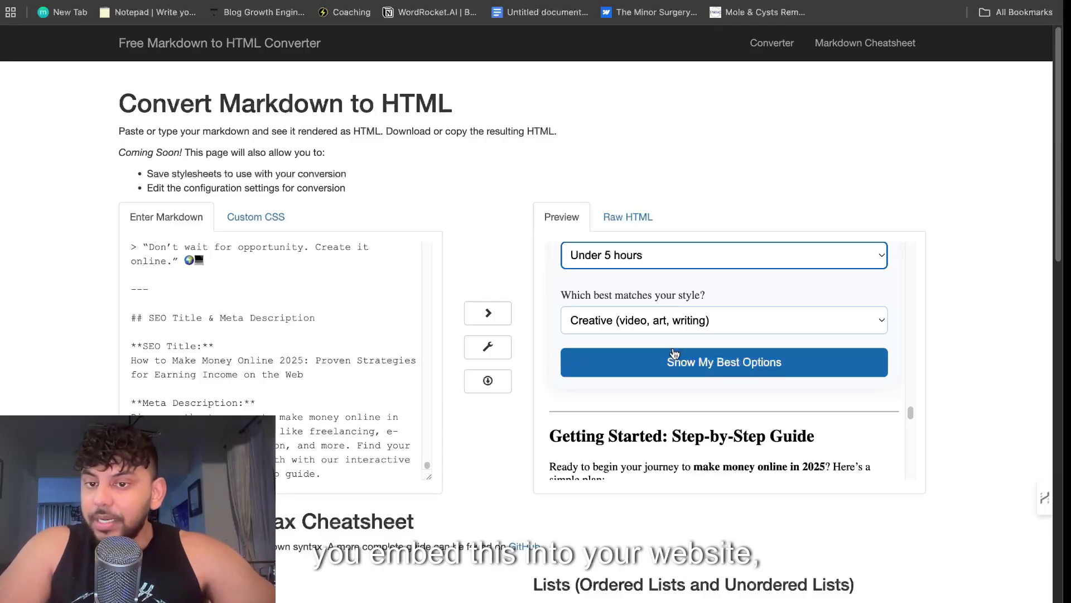
scroll(676, 352, down, 2)
scroll(678, 346, down, 10)
scroll(678, 346, up, 8)
scroll(678, 346, up, 6)
scroll(678, 347, down, 15)
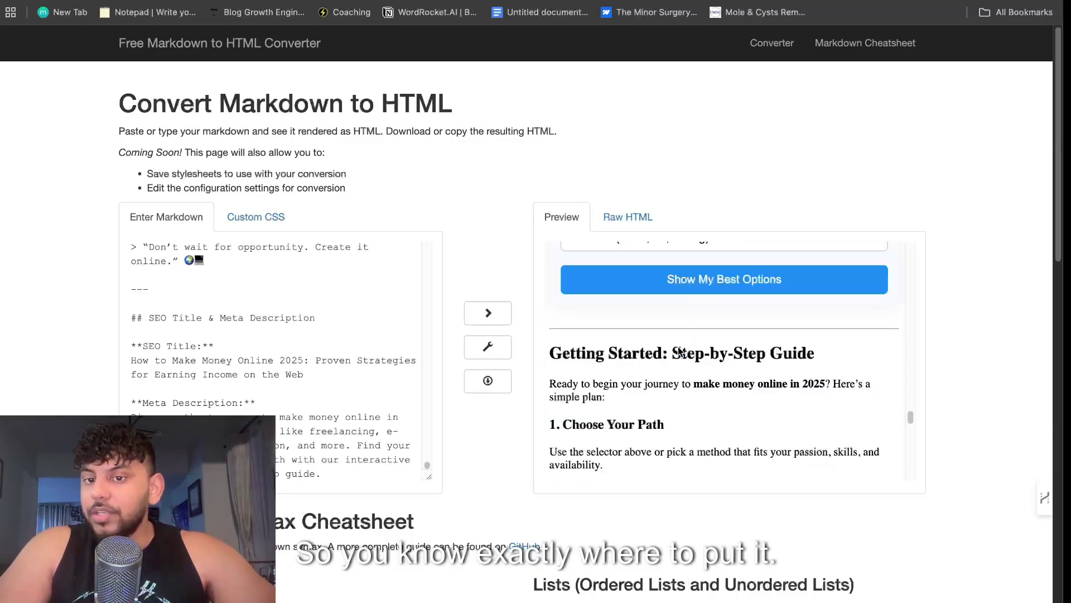
scroll(678, 346, down, 2)
scroll(678, 346, up, 3)
scroll(678, 346, down, 2)
scroll(678, 347, up, 2)
drag(614, 296, 451, 56)
right_click(604, 249)
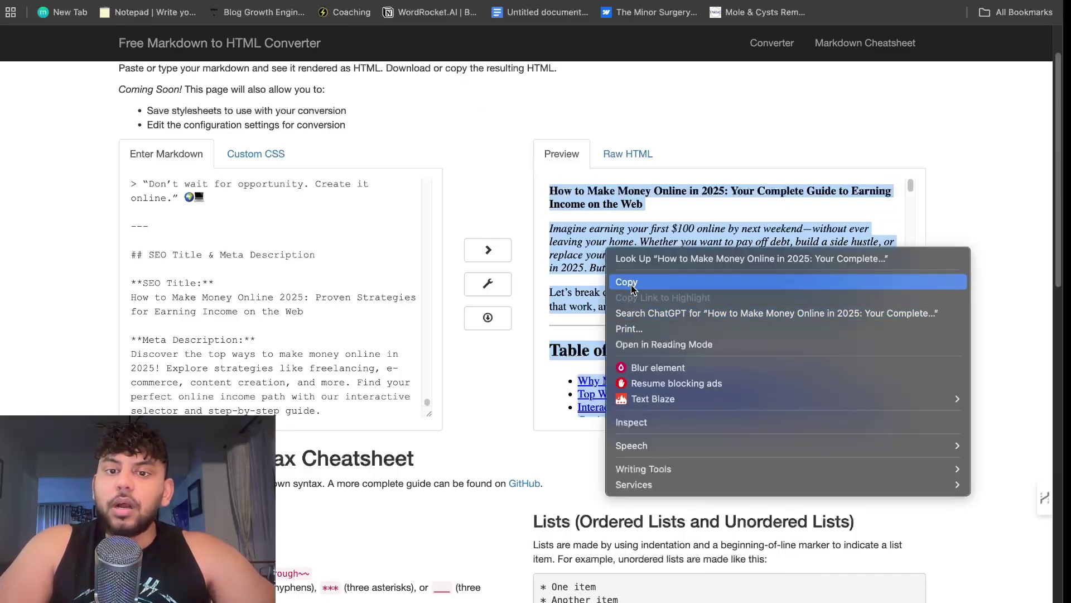
click(628, 283)
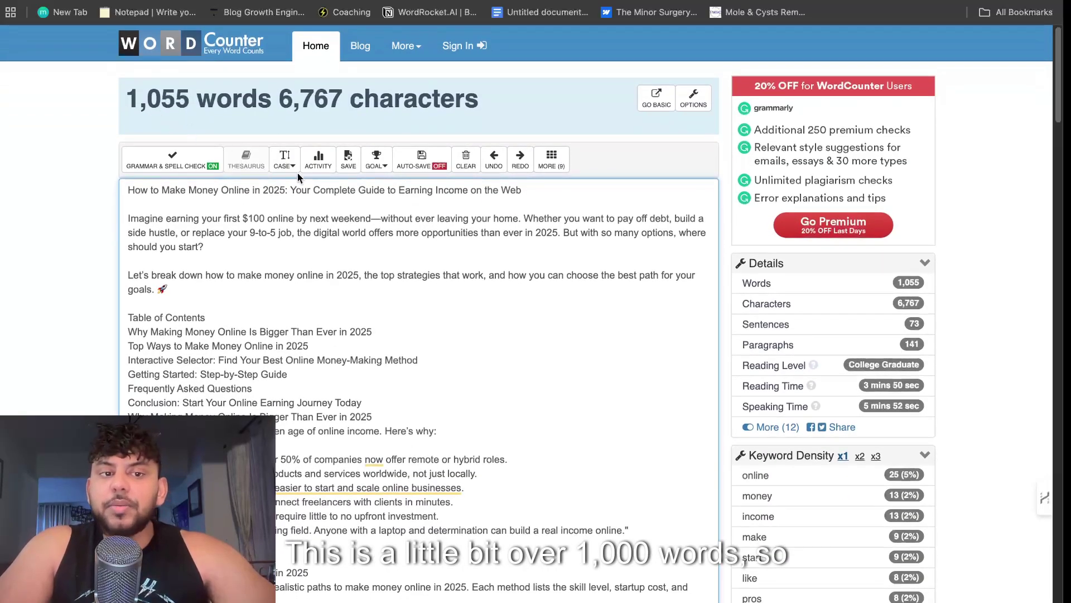
- Confirm in WordCounter's Details panel that the pasted article totals 1,055 words
scroll(424, 236, down, 5)
scroll(424, 236, down, 20)
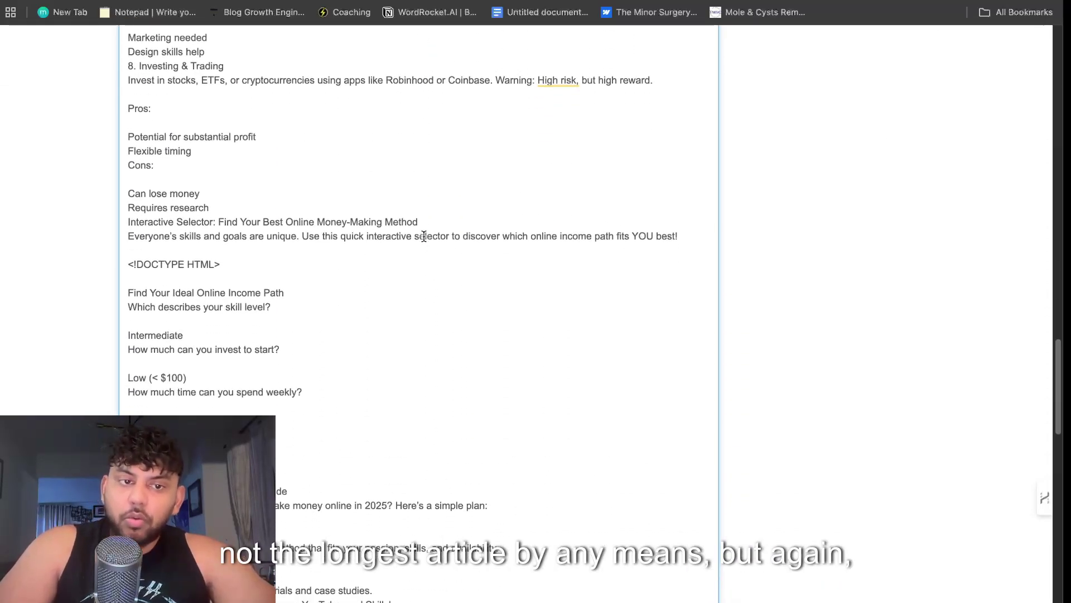
scroll(424, 236, down, 15)
scroll(749, 223, up, 20)
scroll(749, 227, up, 10)
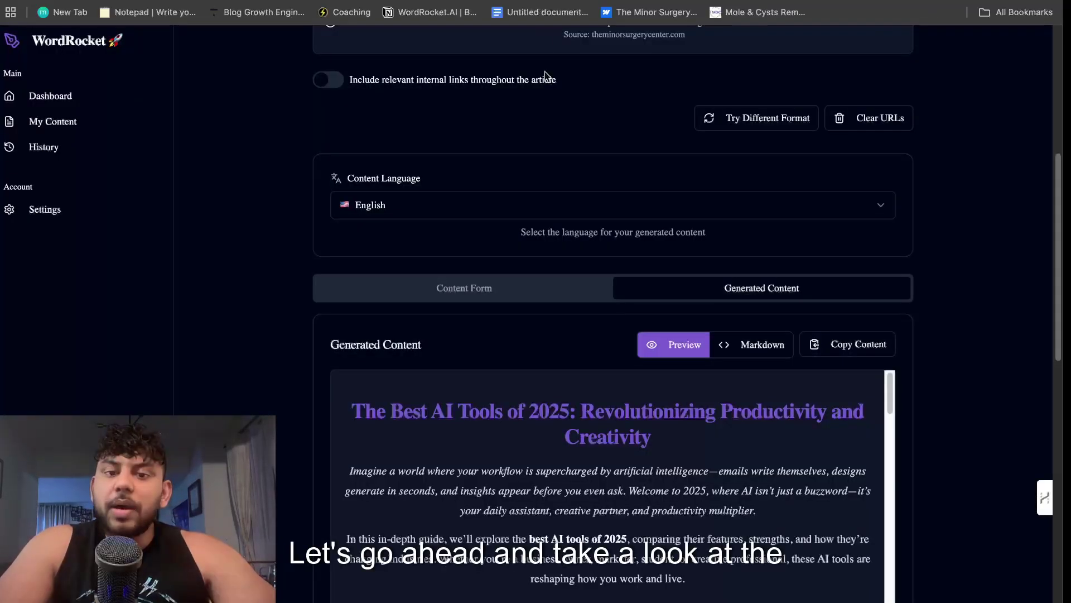
scroll(556, 156, down, 1)
scroll(555, 155, down, 3)
drag(390, 196, 485, 203)
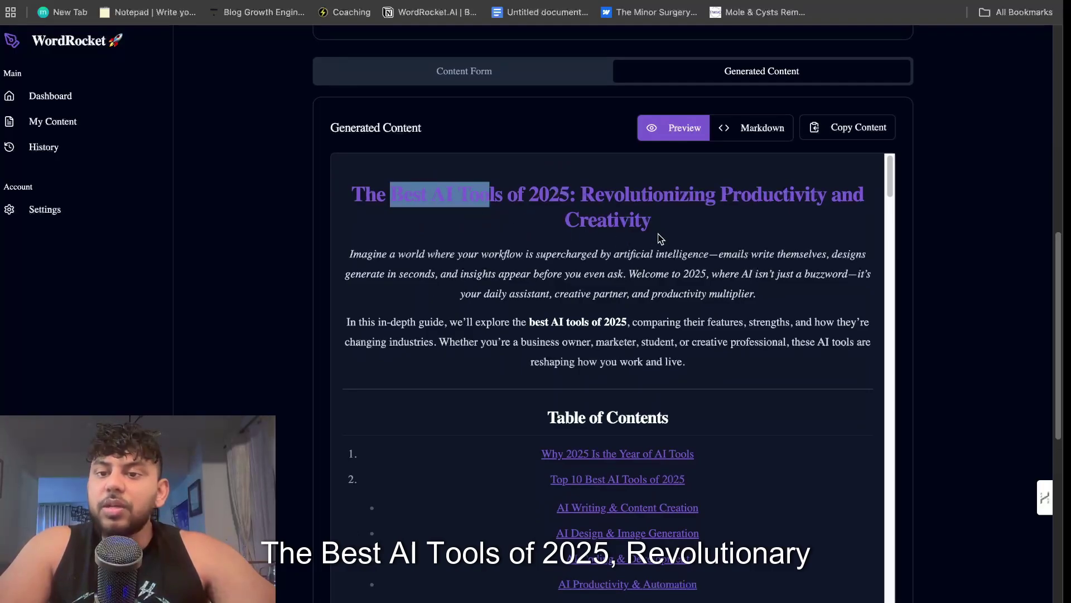
- Read the opening of the Generated Content preview and select the whole pull quote
scroll(661, 232, down, 1)
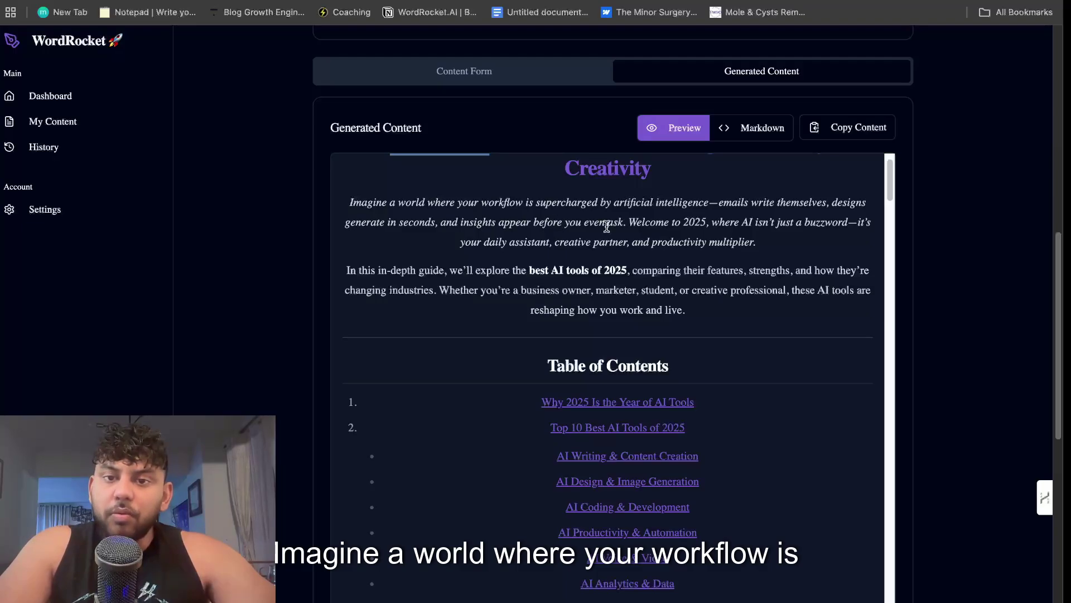
scroll(623, 226, down, 1)
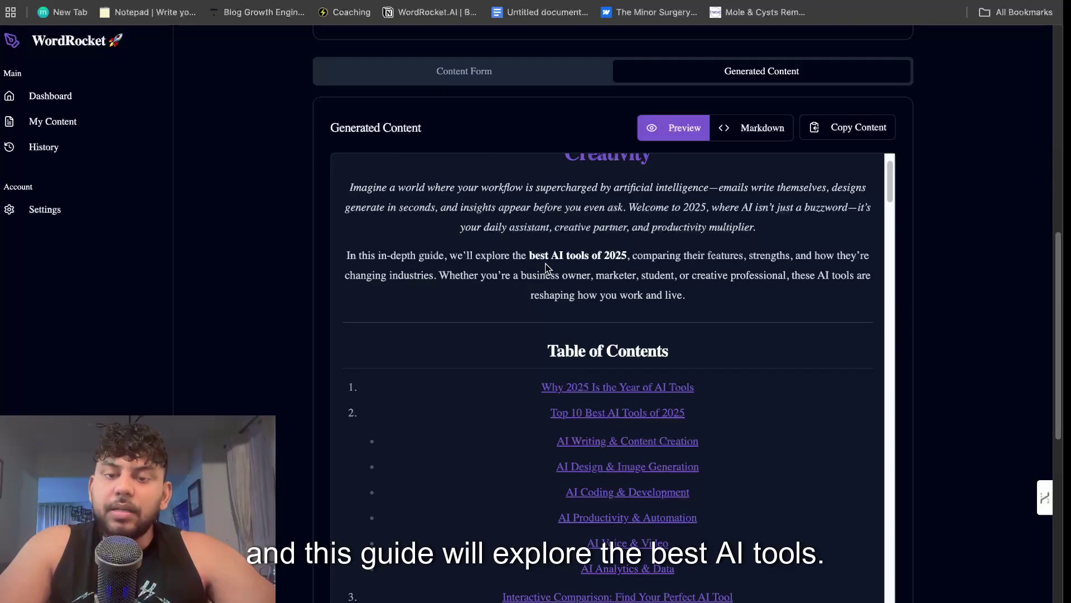
scroll(567, 267, down, 7)
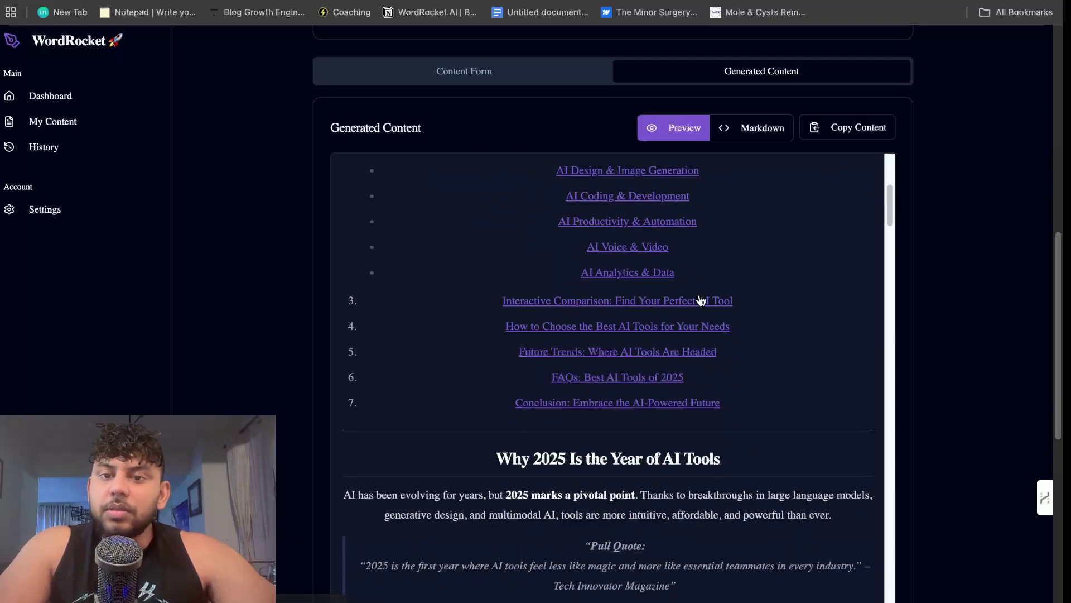
scroll(701, 301, up, 3)
scroll(603, 242, up, 2)
scroll(642, 288, down, 6)
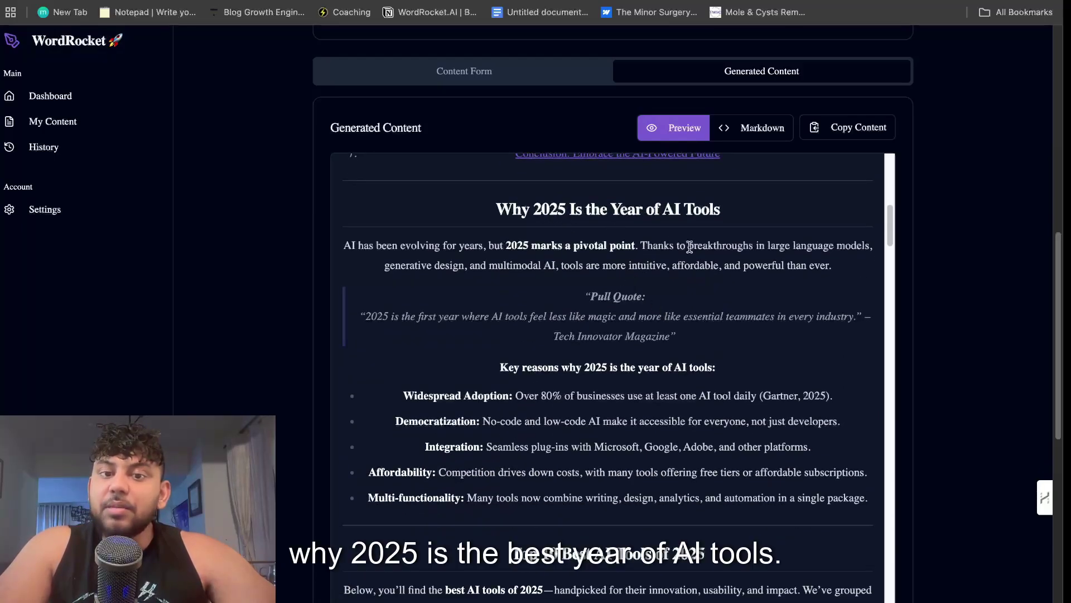
scroll(714, 297, down, 5)
scroll(713, 297, up, 3)
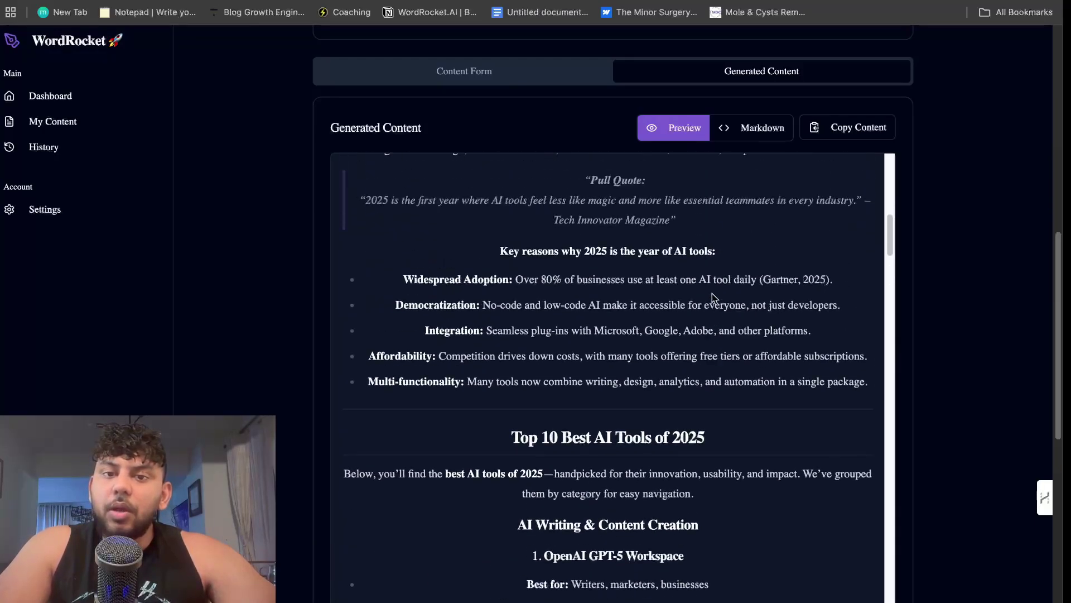
triple_click(540, 216)
- Scroll through the rest of the AI tools article preview
scroll(607, 223, down, 2)
scroll(607, 223, up, 2)
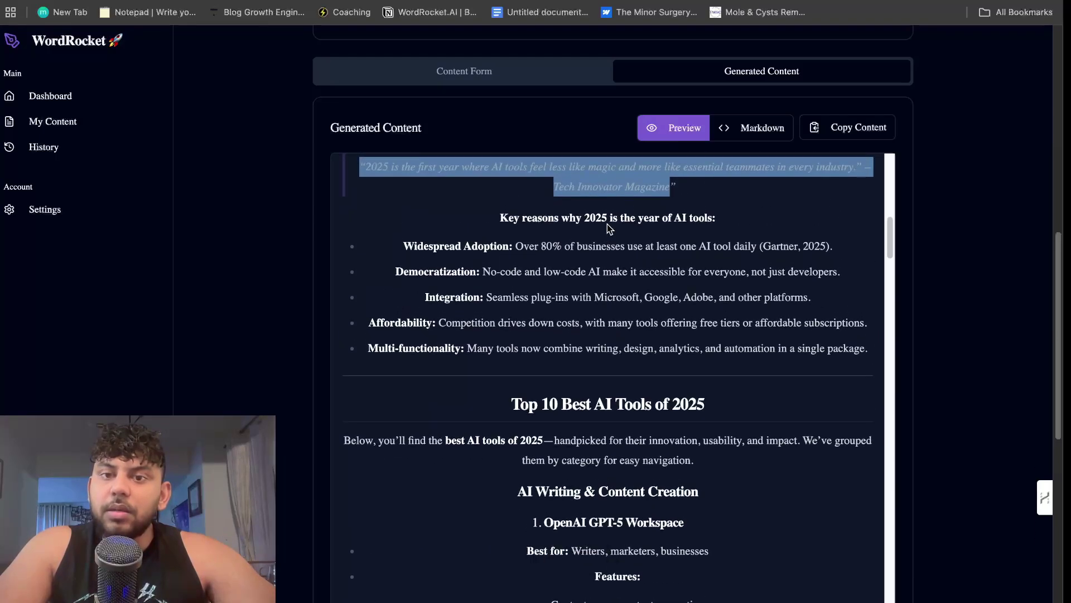
scroll(625, 288, down, 4)
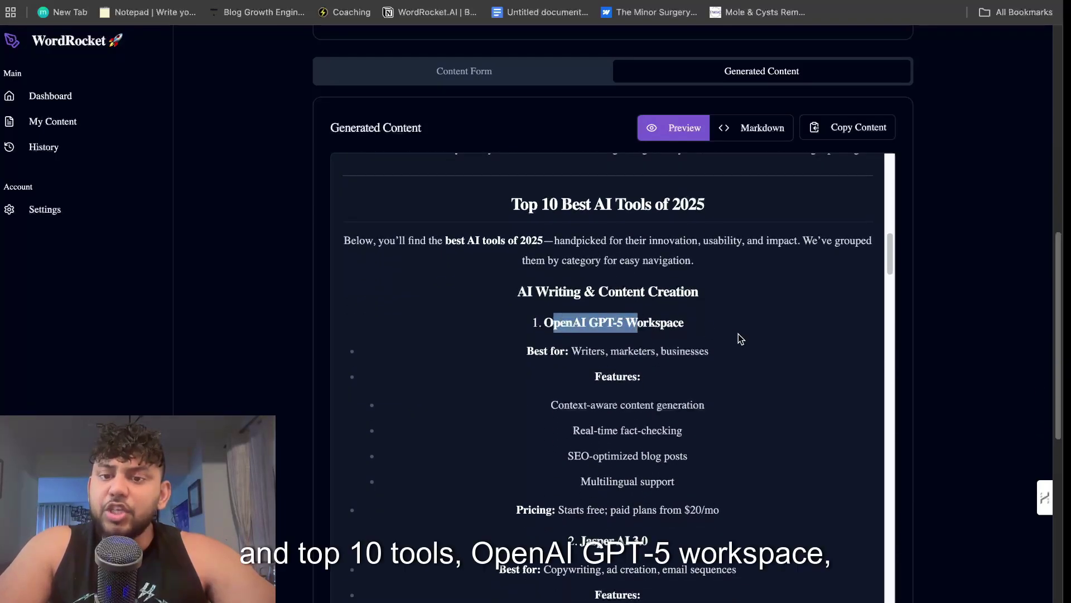
scroll(743, 339, down, 1)
scroll(743, 339, down, 8)
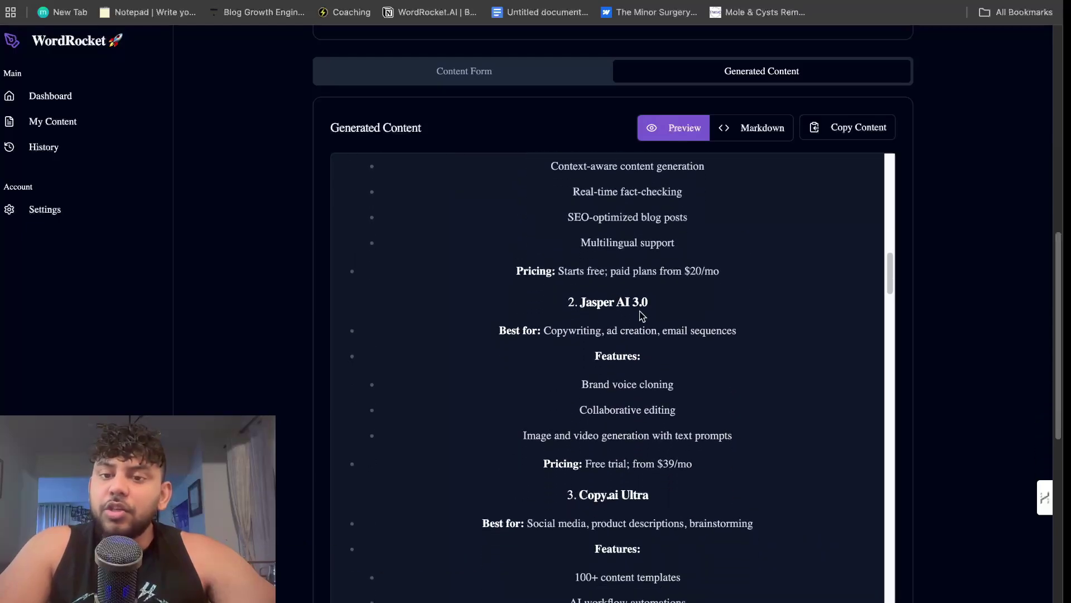
scroll(713, 304, down, 9)
scroll(715, 306, down, 3)
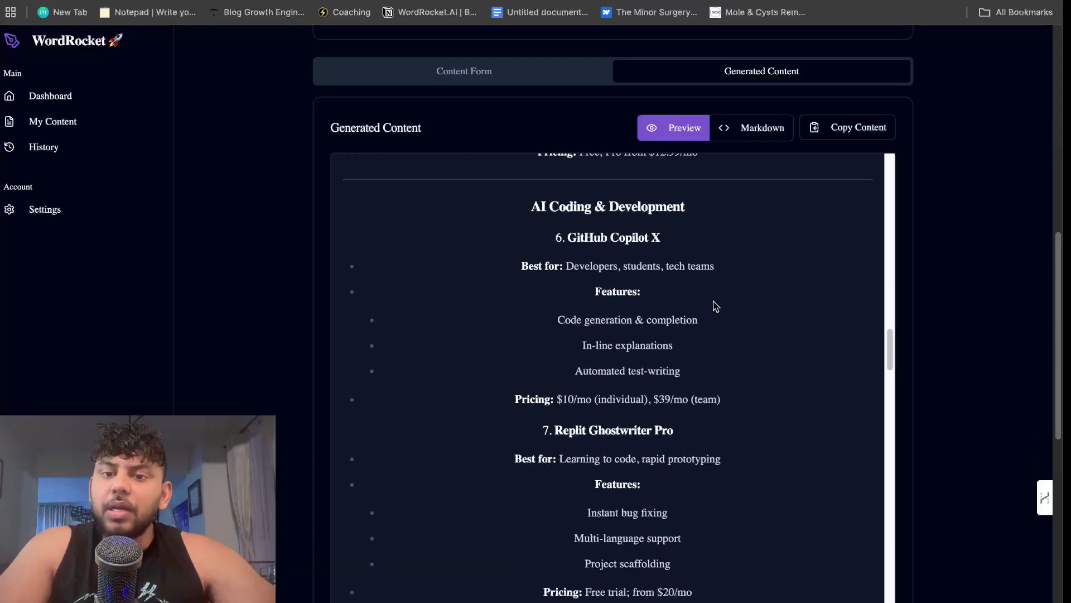
scroll(716, 306, down, 4)
scroll(716, 306, down, 3)
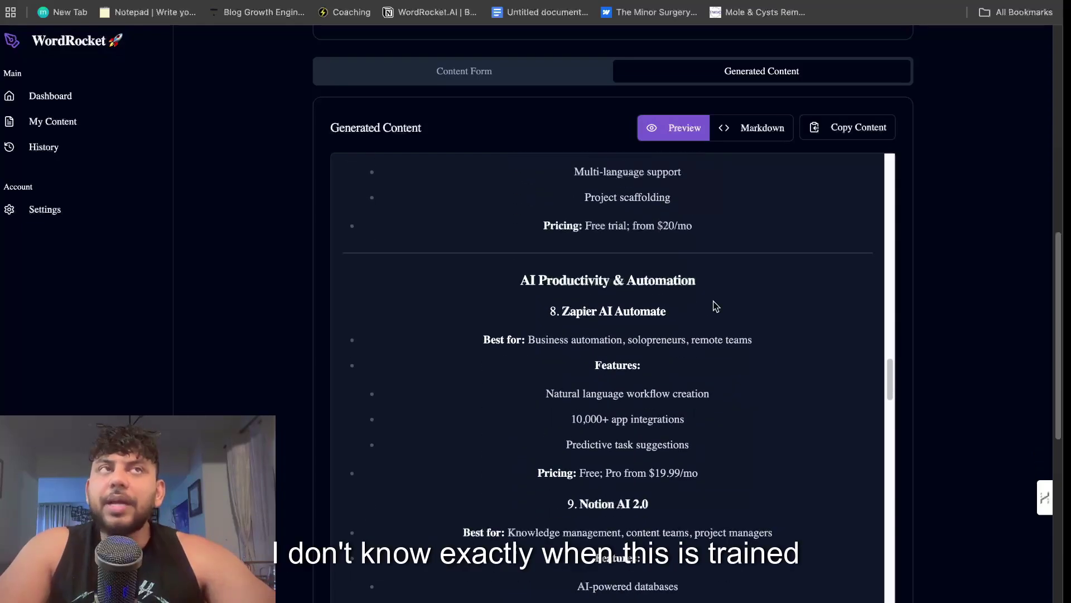
scroll(716, 306, down, 1)
scroll(716, 306, down, 3)
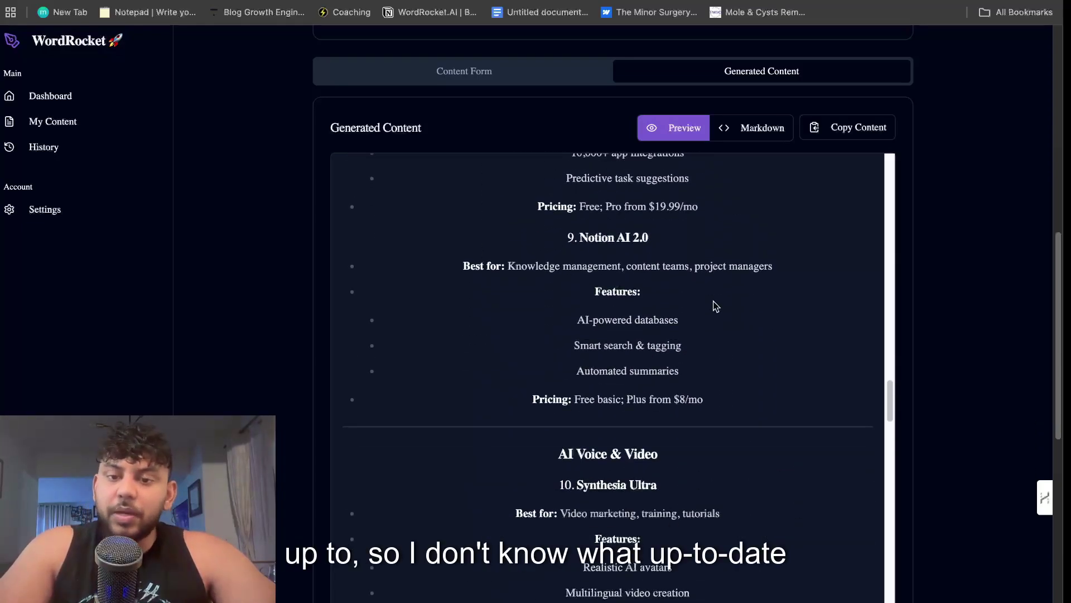
scroll(716, 306, down, 3)
scroll(716, 306, down, 4)
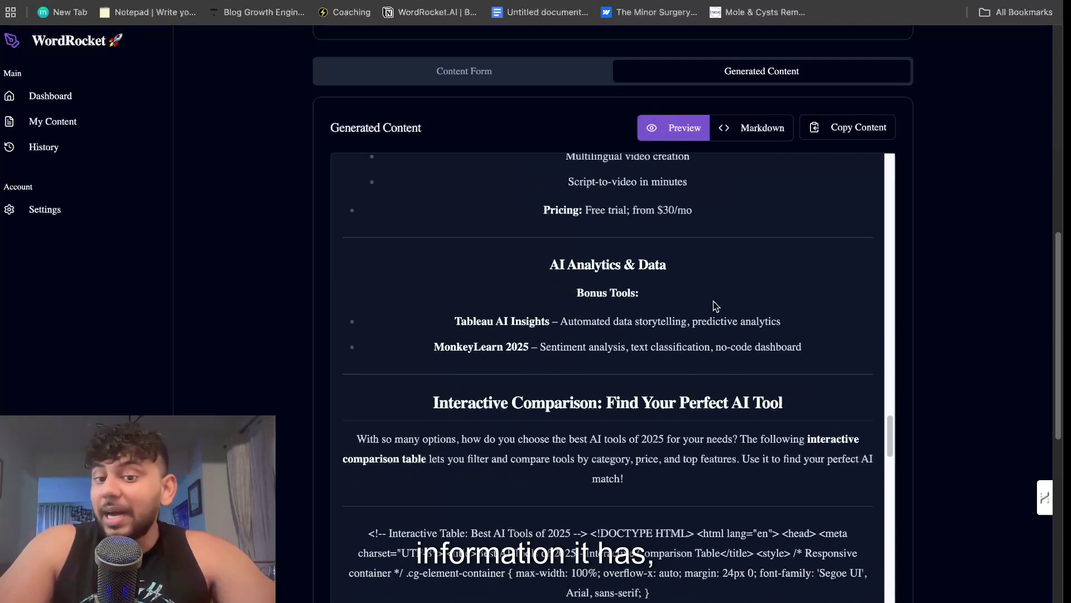
scroll(716, 305, down, 11)
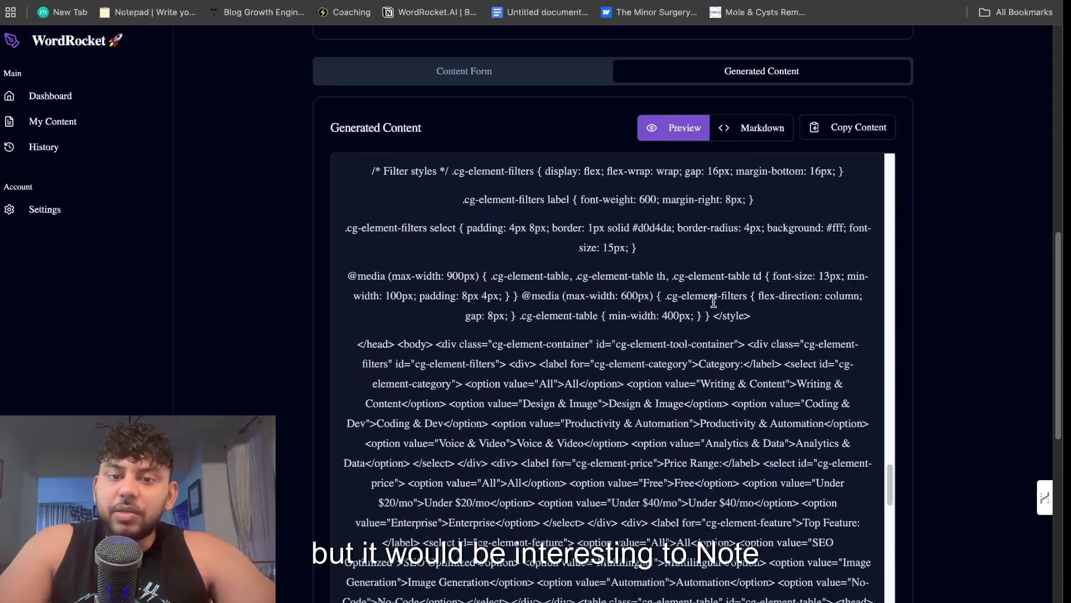
scroll(714, 301, down, 6)
scroll(796, 310, down, 8)
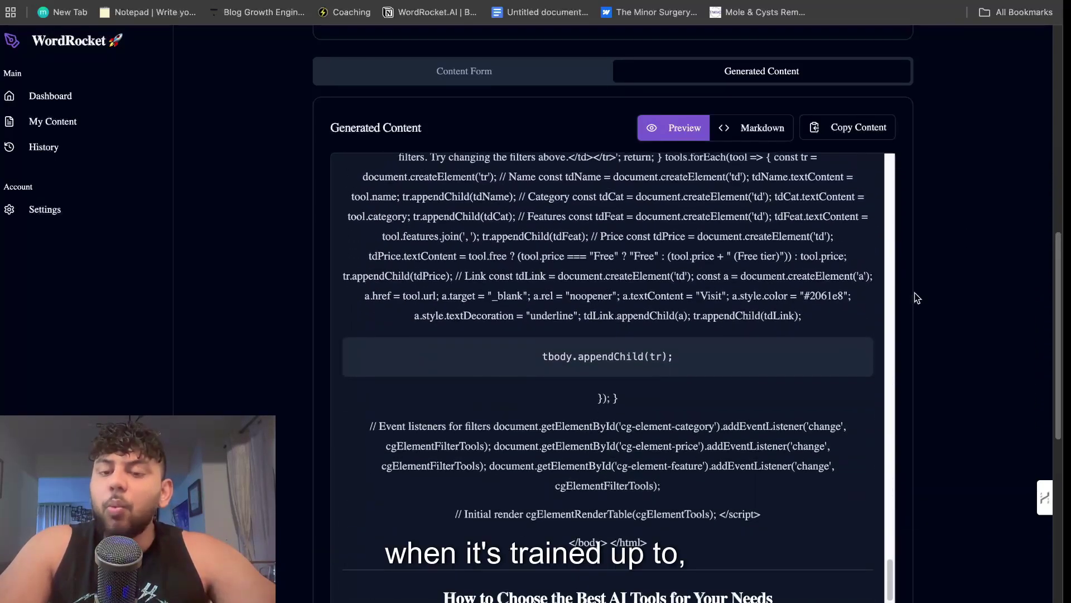
scroll(805, 278, down, 14)
- Show the article as raw Markdown and scroll down to the comparison table panel
scroll(825, 287, up, 17)
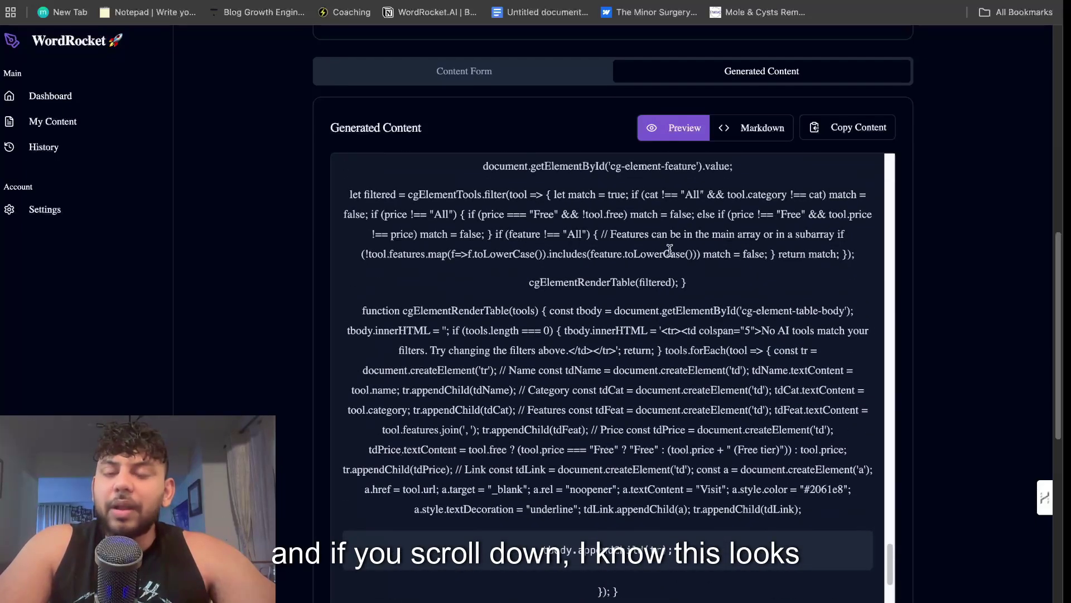
scroll(915, 196, down, 1)
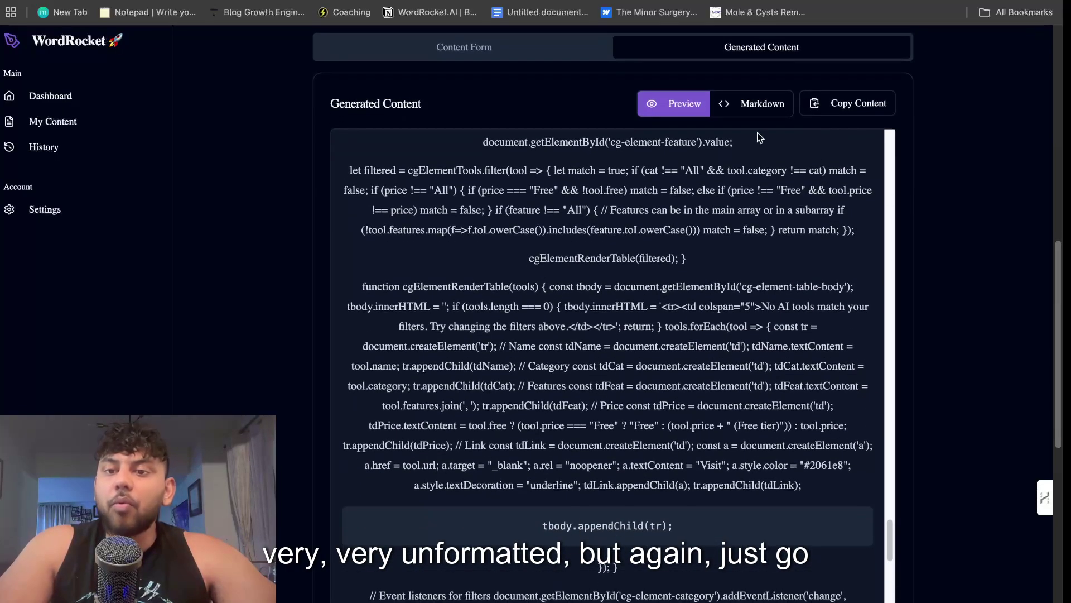
click(744, 106)
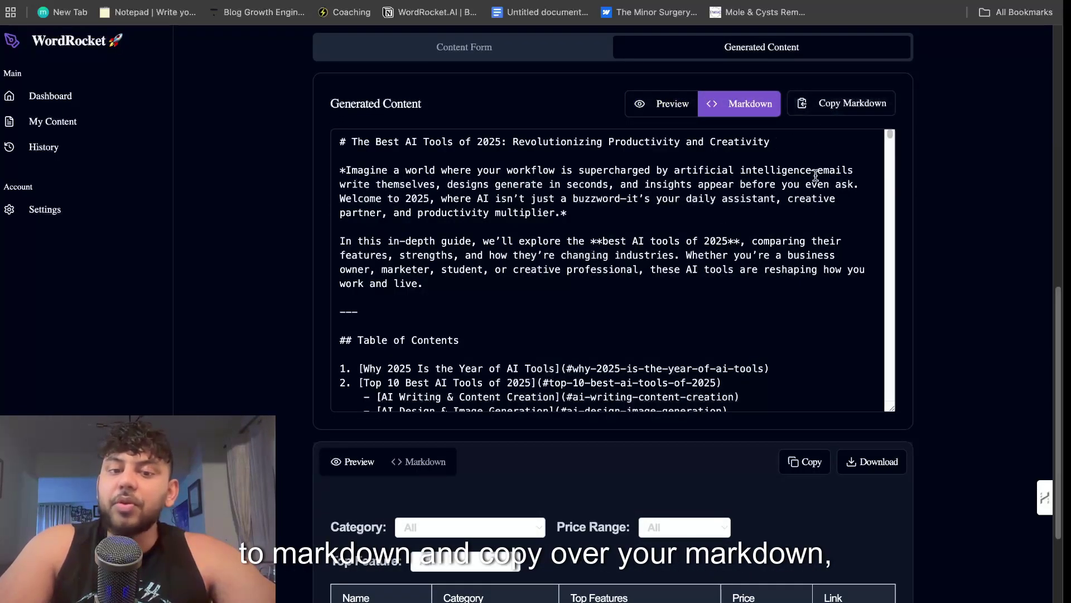
scroll(980, 270, down, 5)
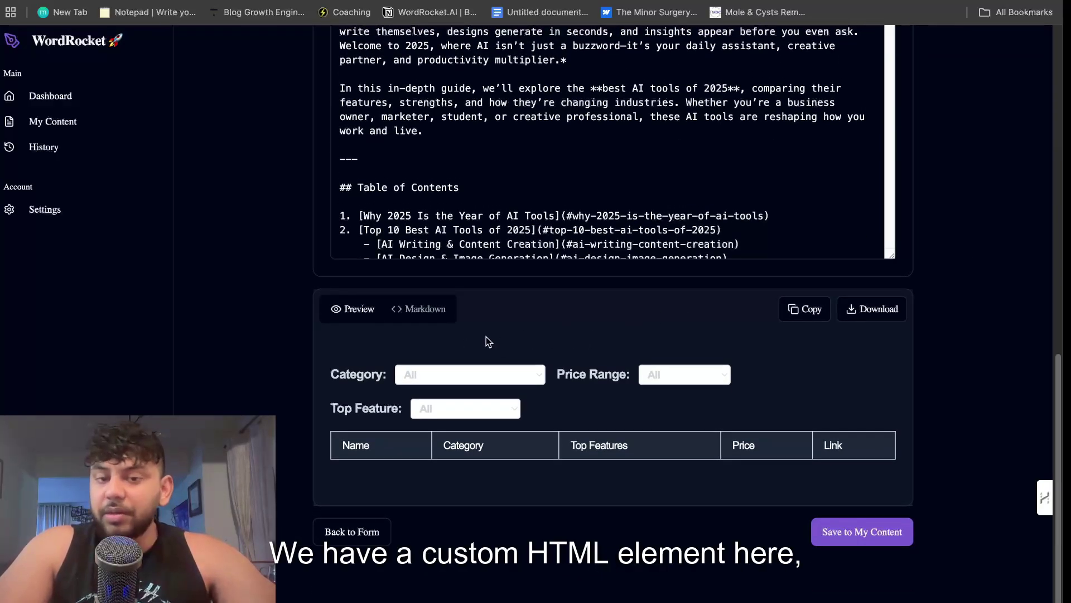
- Toggle the table between HTML code and preview, then filter Category to Writing & Content
click(413, 312)
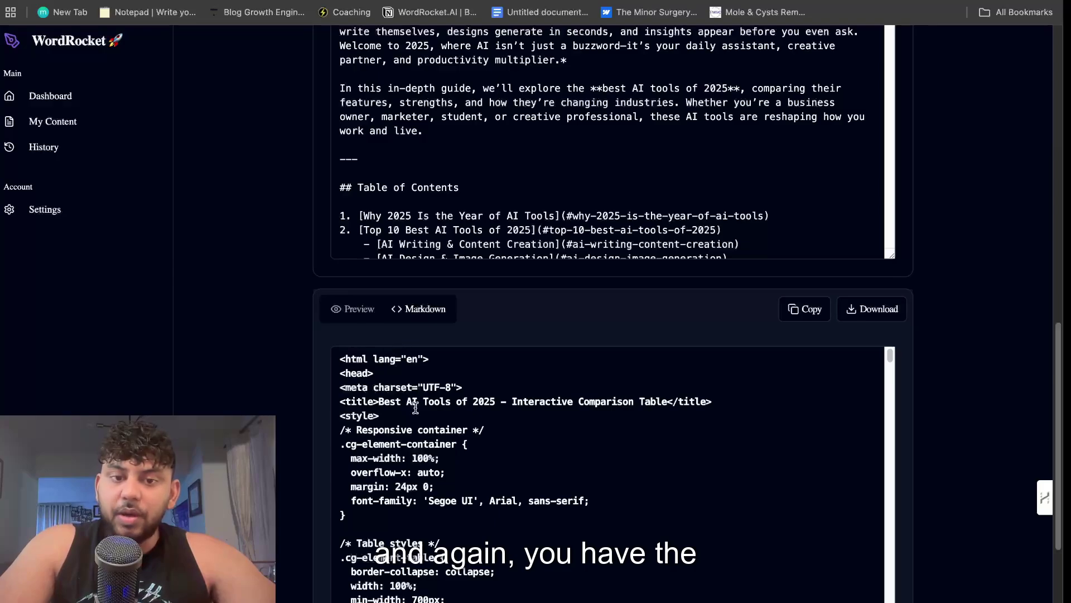
click(353, 312)
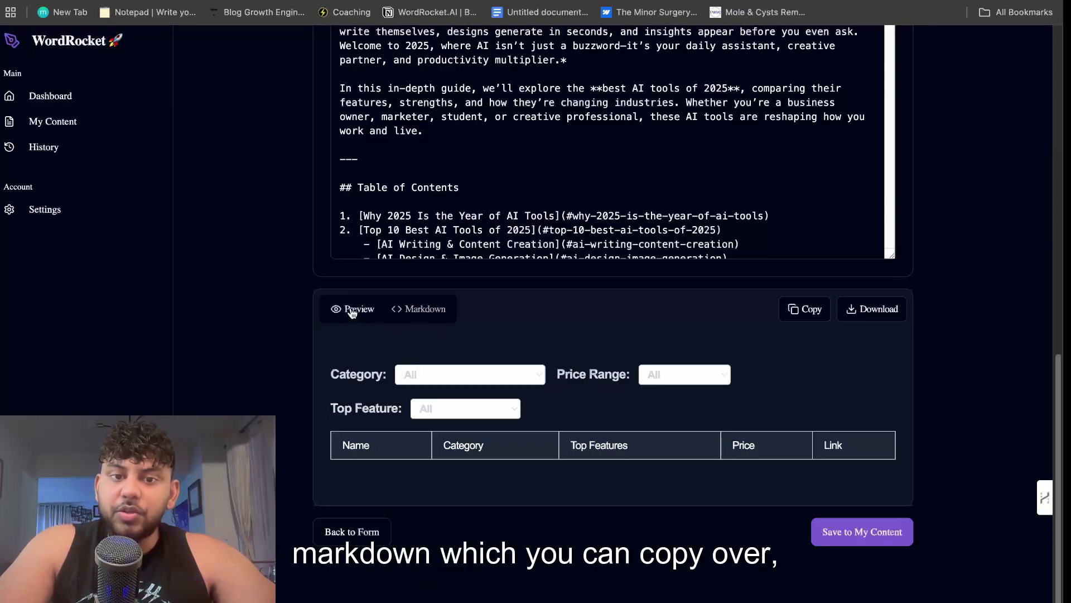
click(419, 382)
click(491, 350)
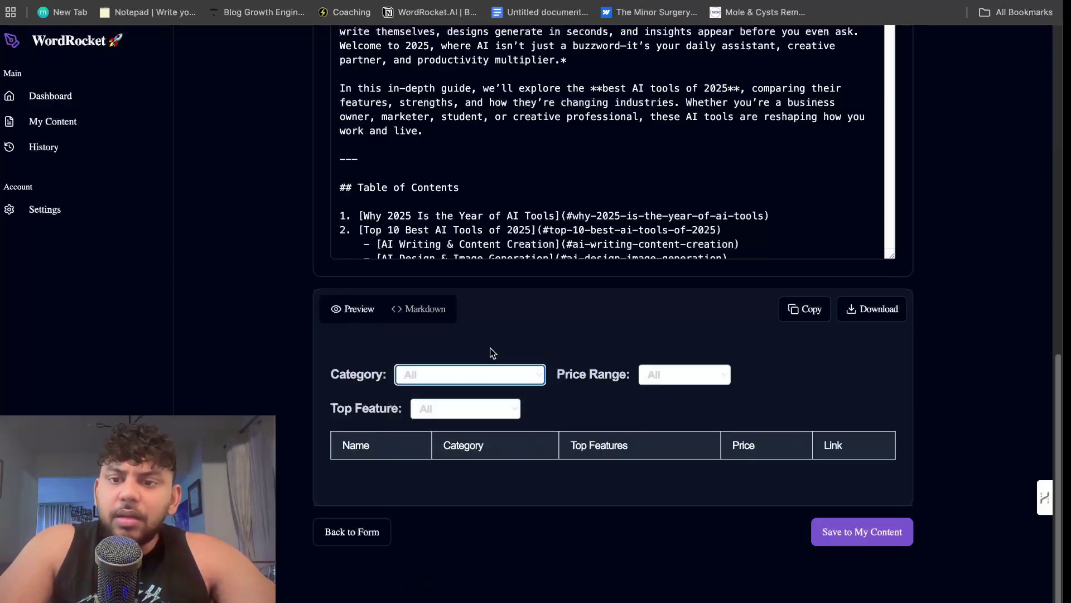
click(458, 376)
click(451, 392)
- Add SEO Optimized and Under $20/mo filters, then copy the table's HTML code
click(457, 410)
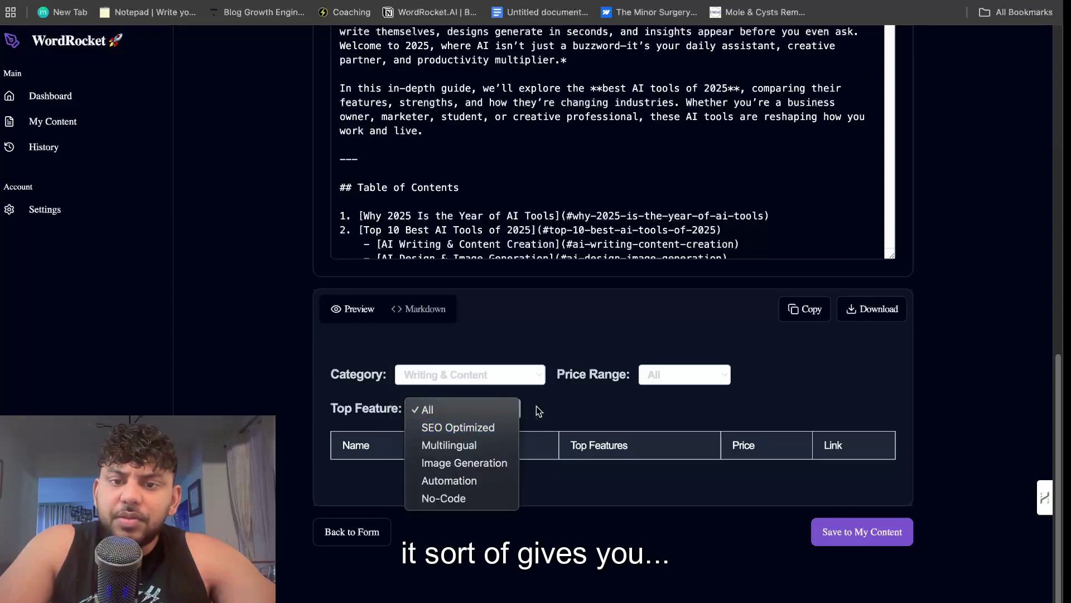
click(459, 429)
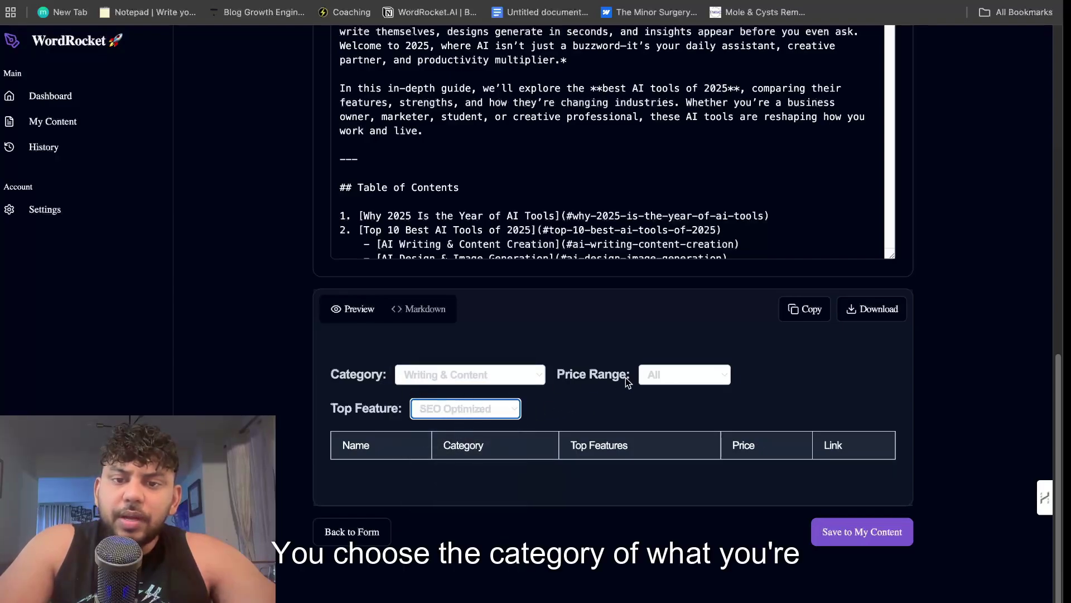
click(698, 381)
click(691, 410)
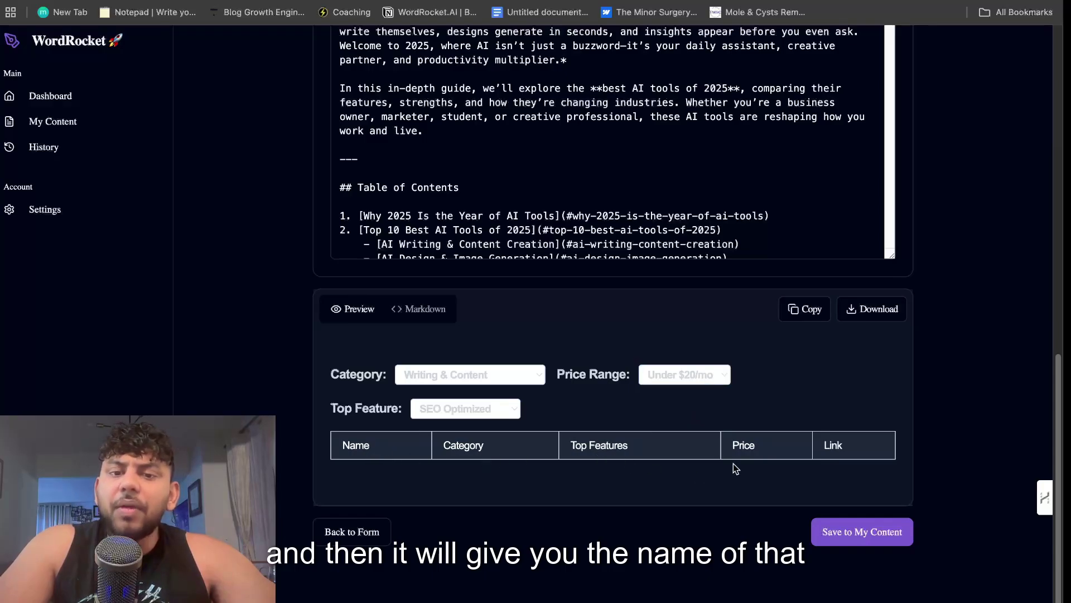
click(478, 410)
click(588, 424)
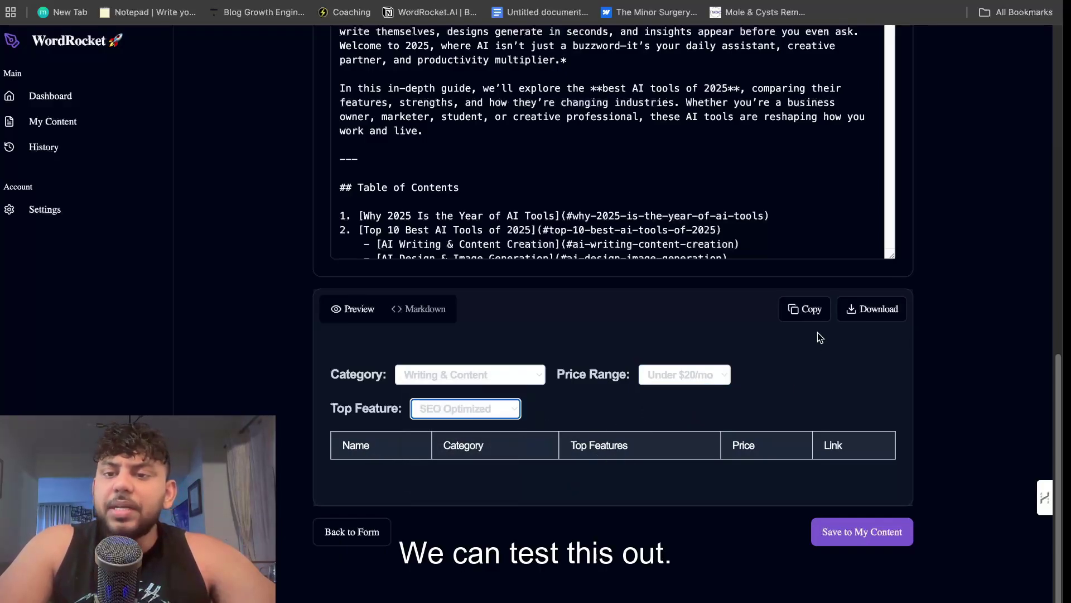
click(417, 314)
click(805, 309)
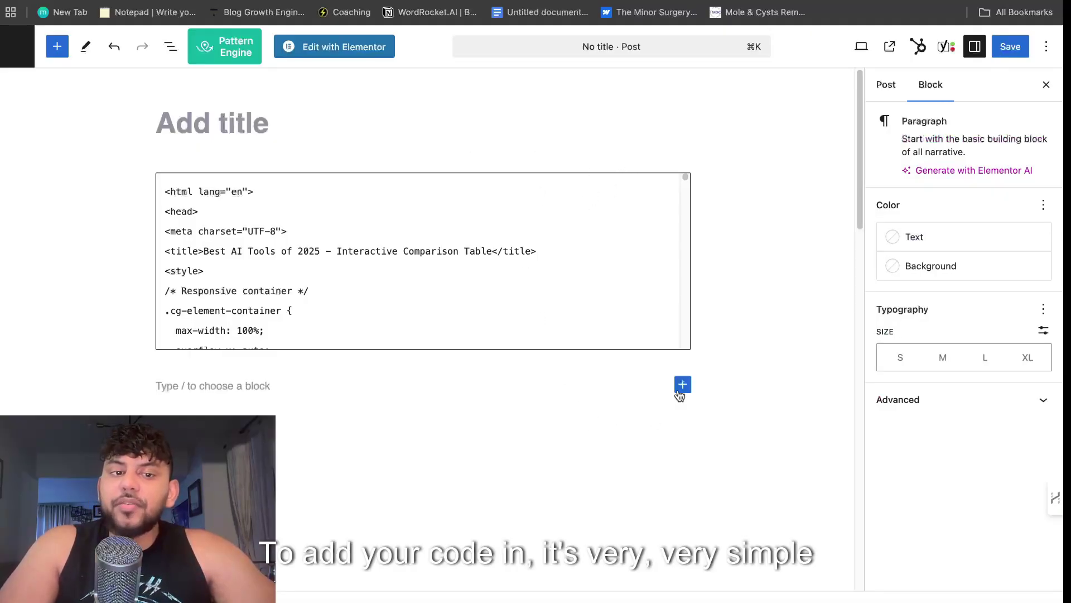
- Insert a Custom HTML block, paste the comparison table code, and preview the rendered table
click(682, 385)
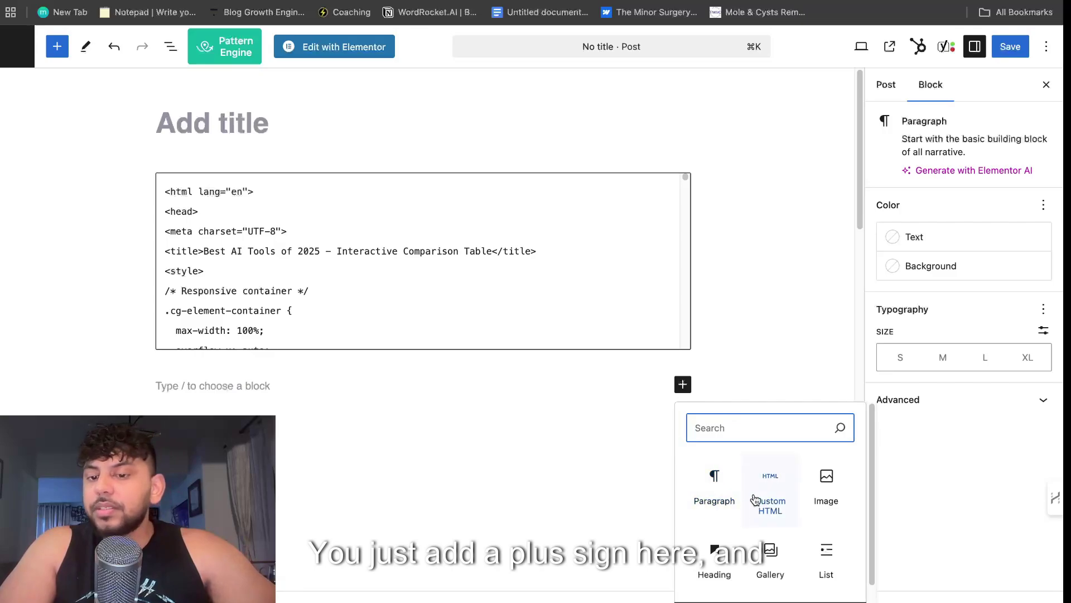
scroll(756, 480, down, 1)
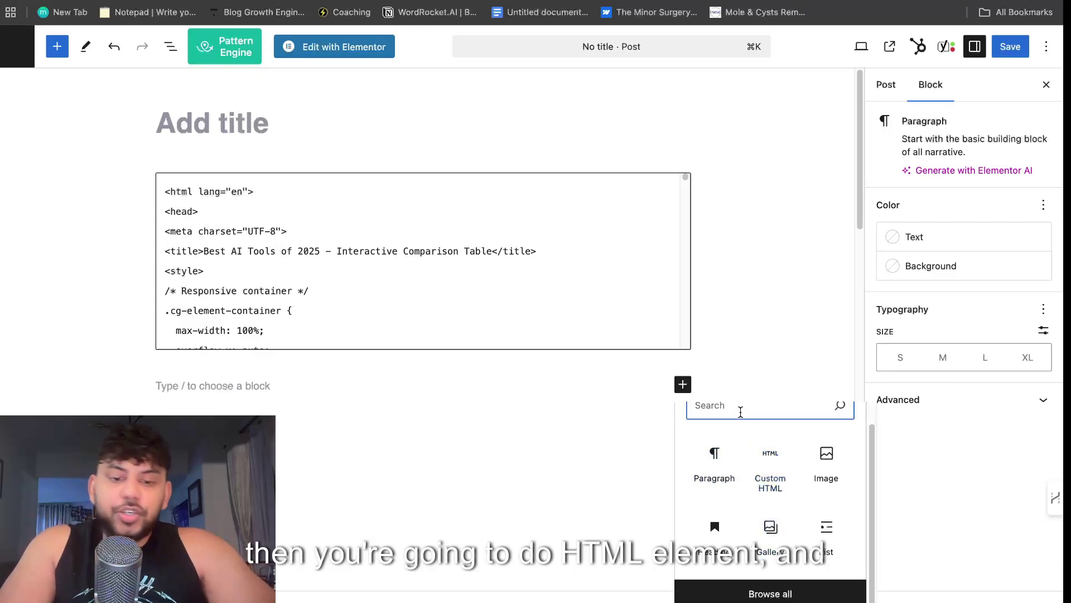
text(html)
click(720, 480)
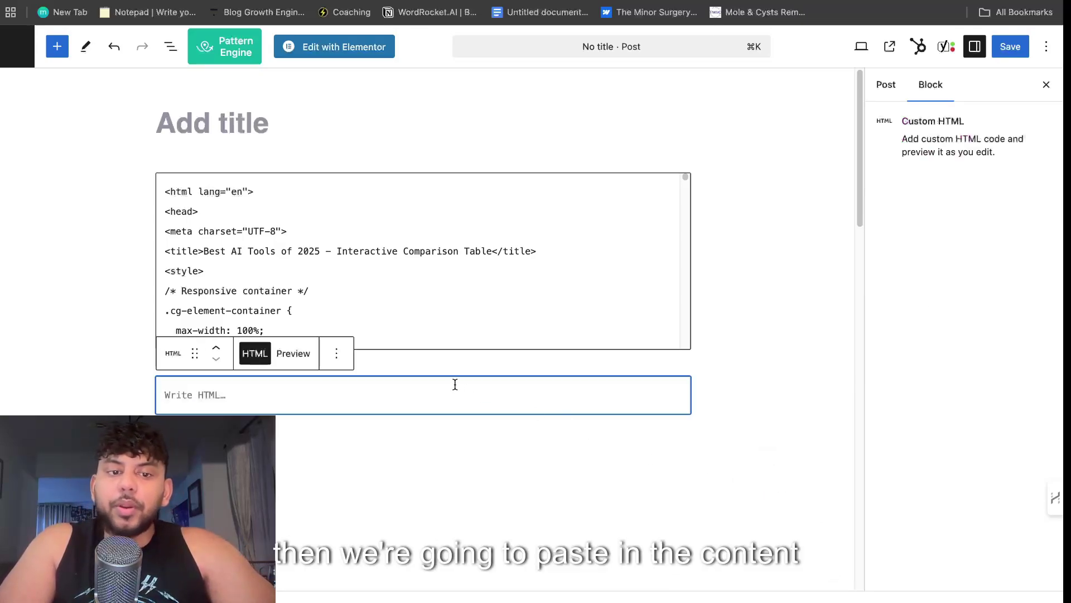
key(super+v)
click(293, 353)
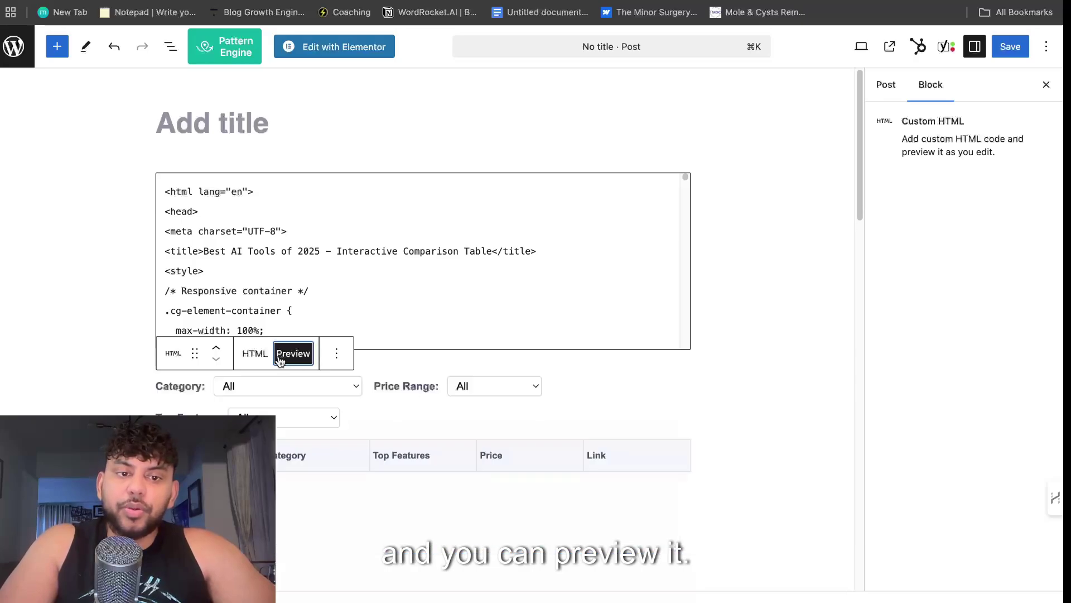
scroll(338, 427, down, 3)
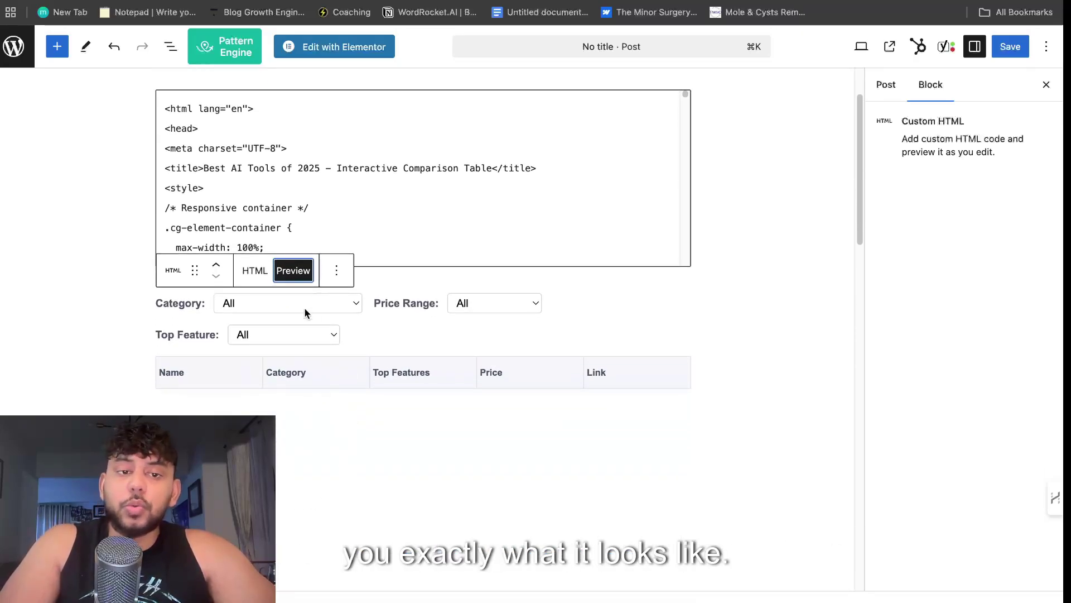
click(255, 271)
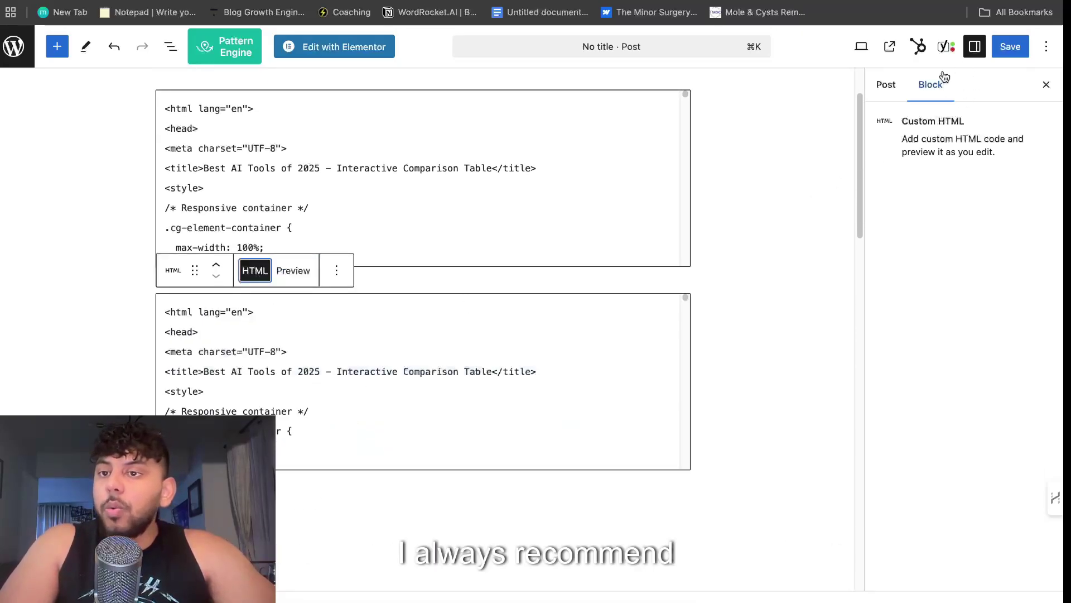
click(1045, 85)
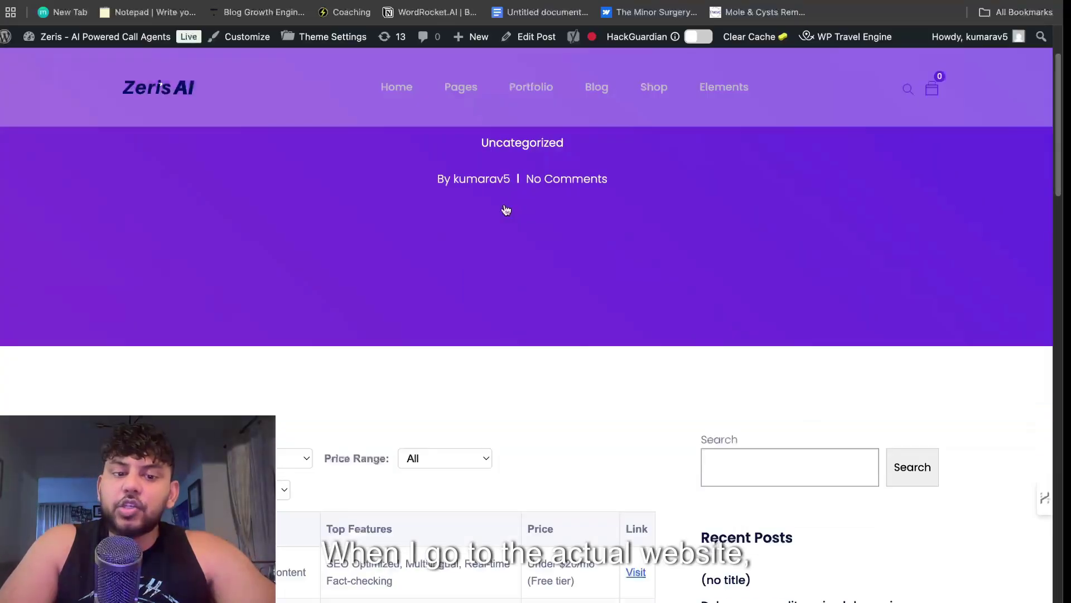
- Filter the live table by Design & Image, Multilingual and Under $20/mo, then reset category and feature to All
scroll(506, 209, down, 5)
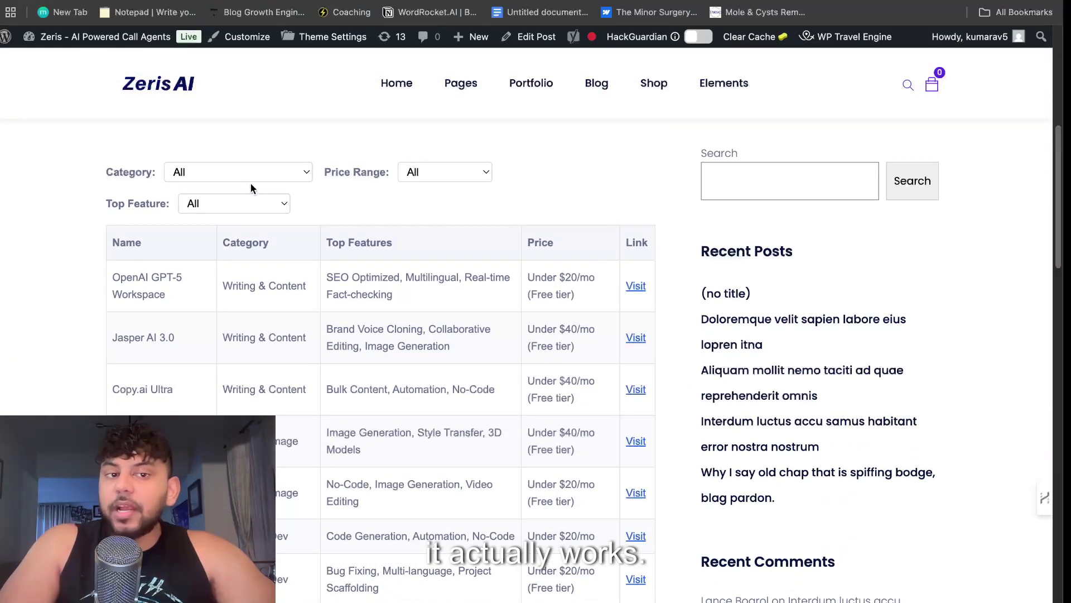
click(250, 172)
click(245, 203)
click(243, 202)
click(240, 239)
click(411, 177)
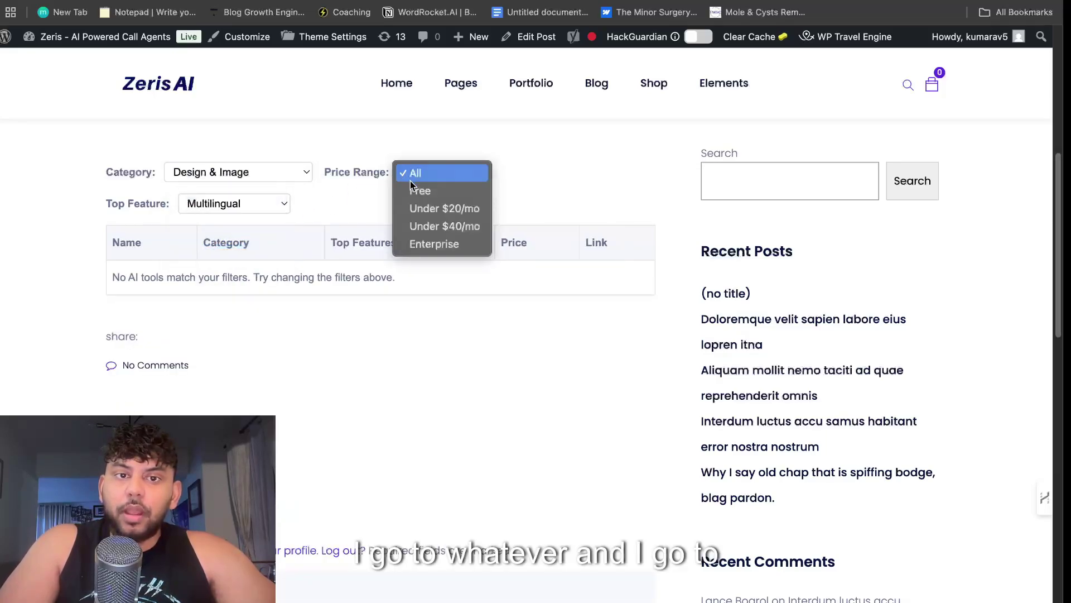
click(419, 208)
click(284, 203)
click(260, 169)
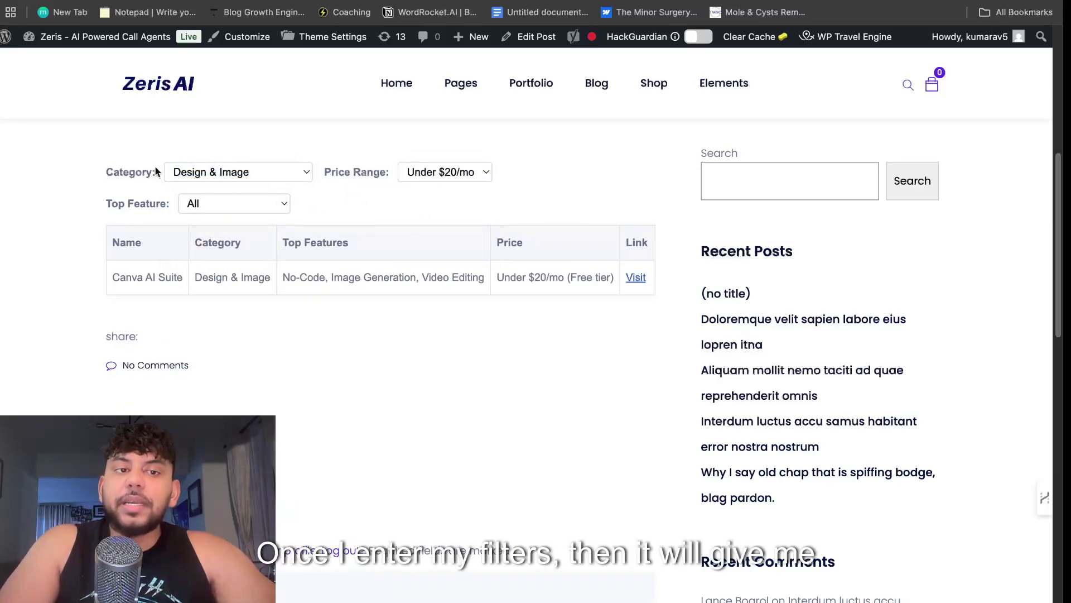
click(234, 166)
click(239, 129)
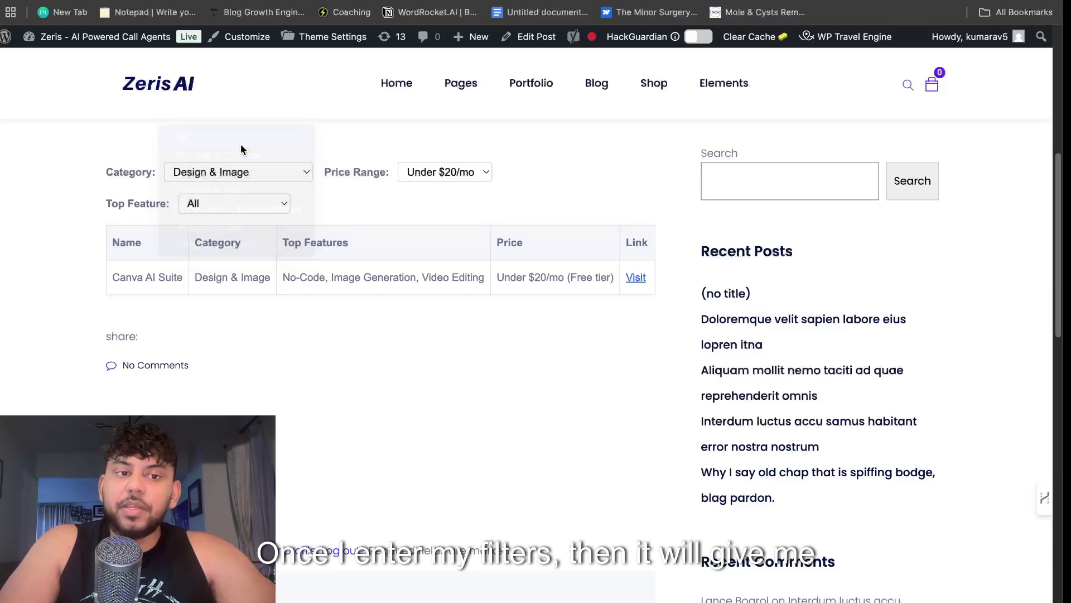
- Open a tool's Visit link in a new tab, view it, and return to the table
right_click(629, 286)
click(659, 277)
key(ctrl+Tab)
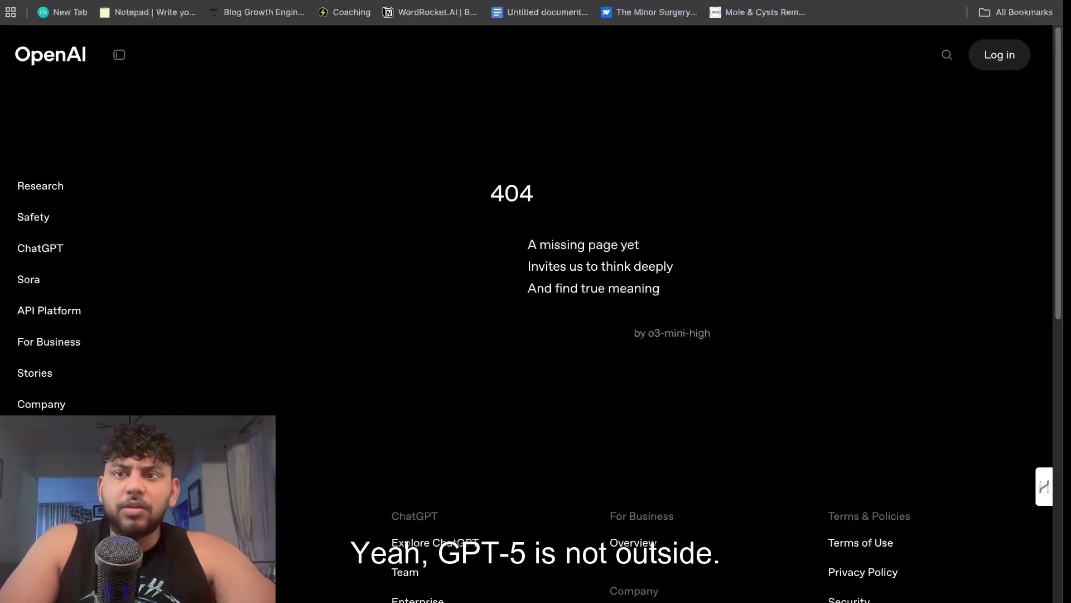
key(ctrl+shift+Tab)
scroll(254, 302, down, 1)
scroll(255, 302, down, 2)
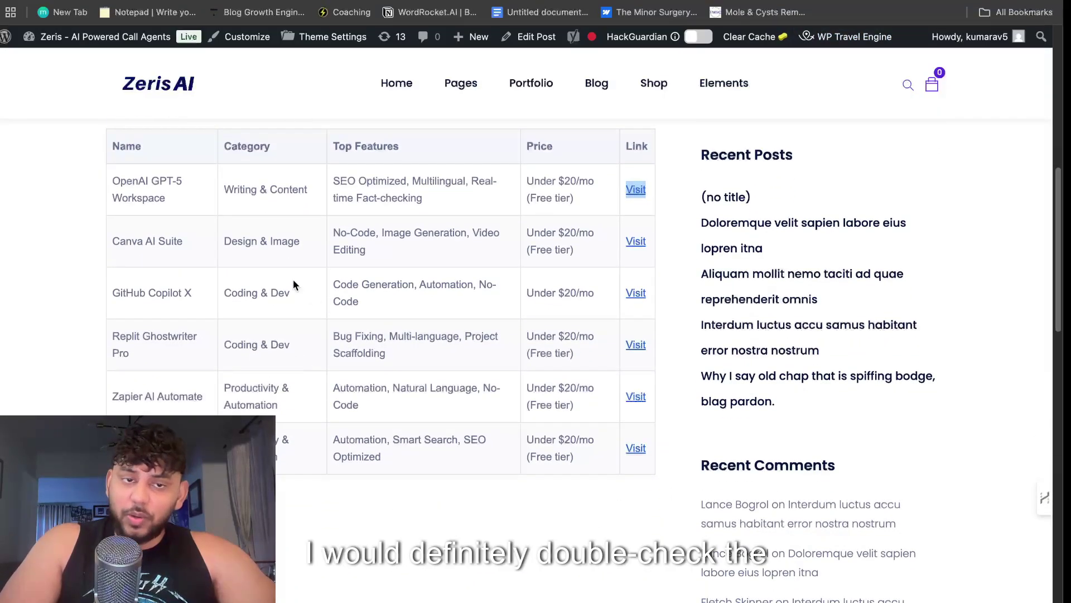
scroll(295, 262, up, 1)
scroll(295, 254, up, 3)
scroll(295, 254, down, 1)
scroll(296, 254, down, 2)
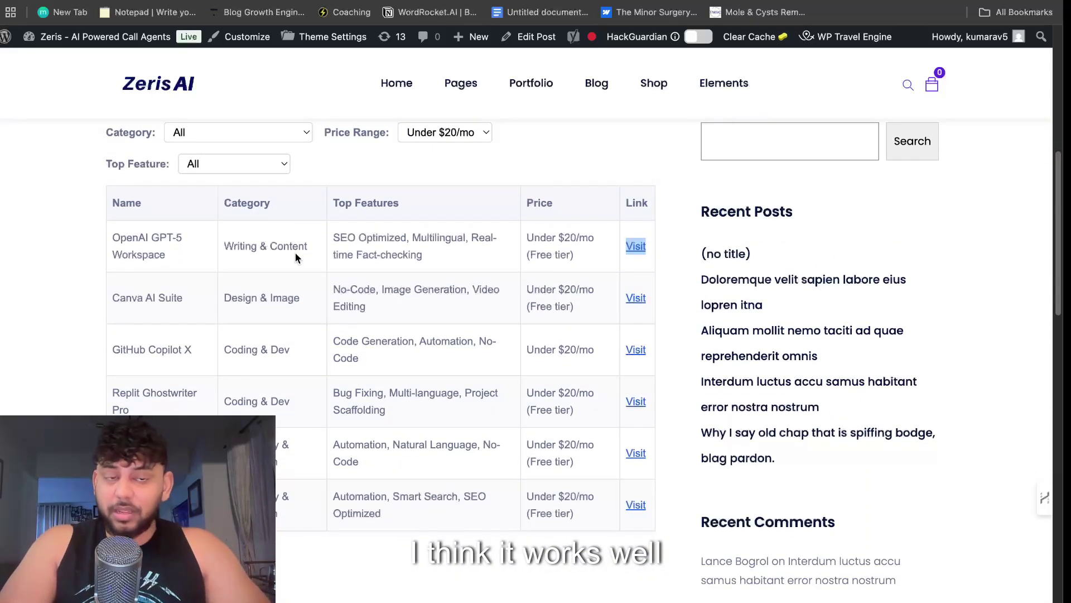
scroll(295, 254, up, 2)
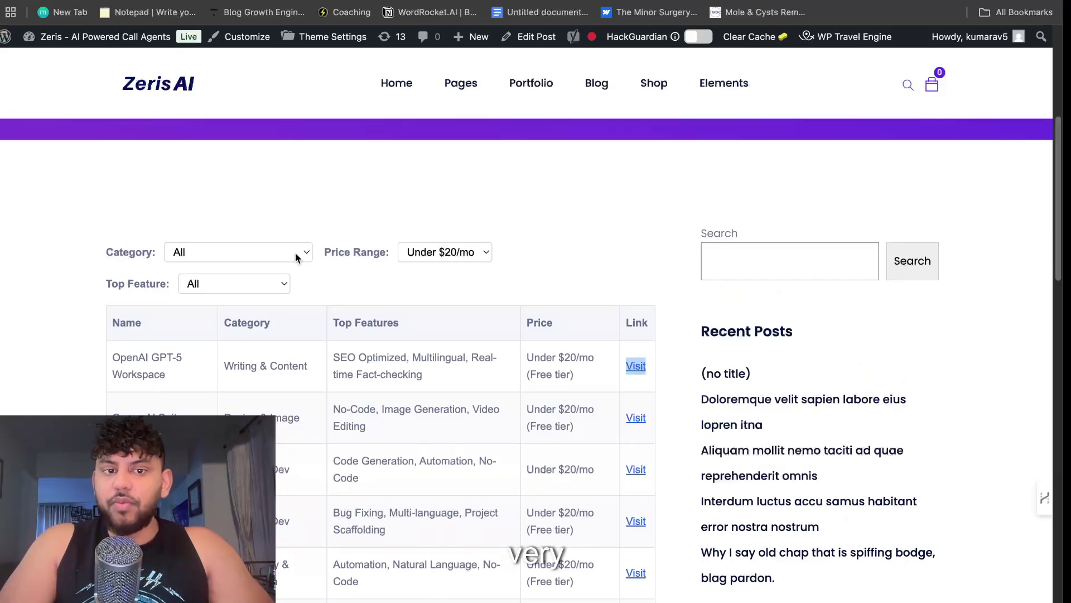
scroll(296, 253, down, 2)
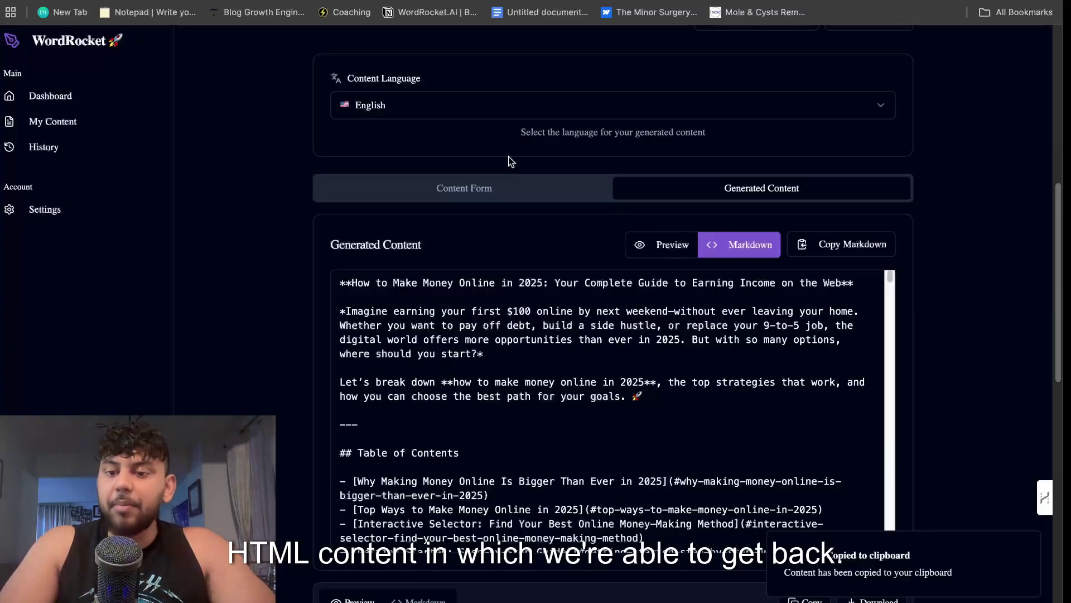
- Go to the Dashboard, glance at the All In One SEO Generator template, and return
scroll(511, 161, up, 7)
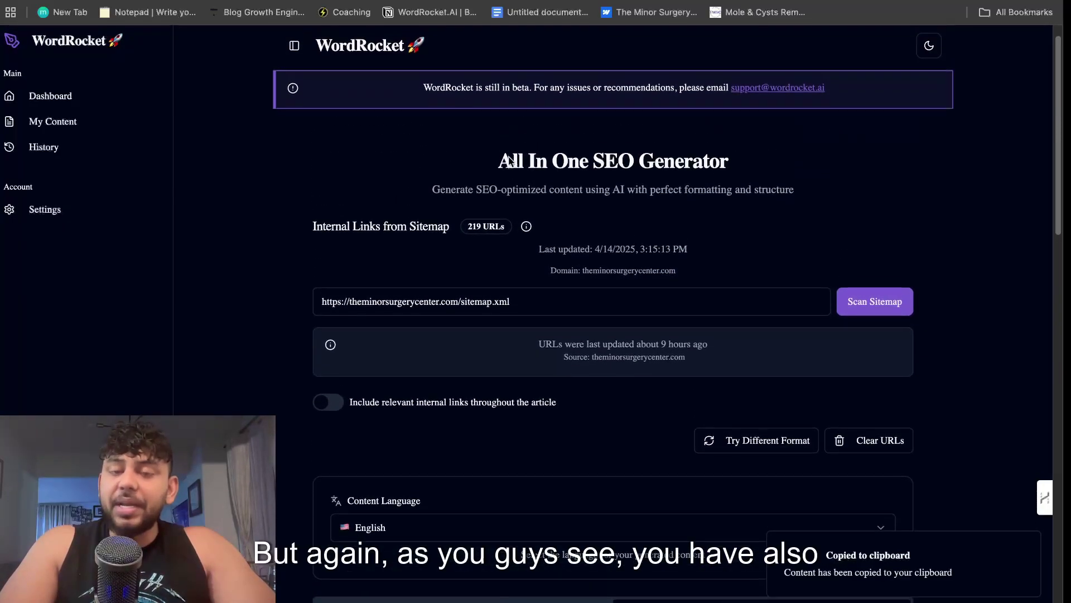
click(49, 96)
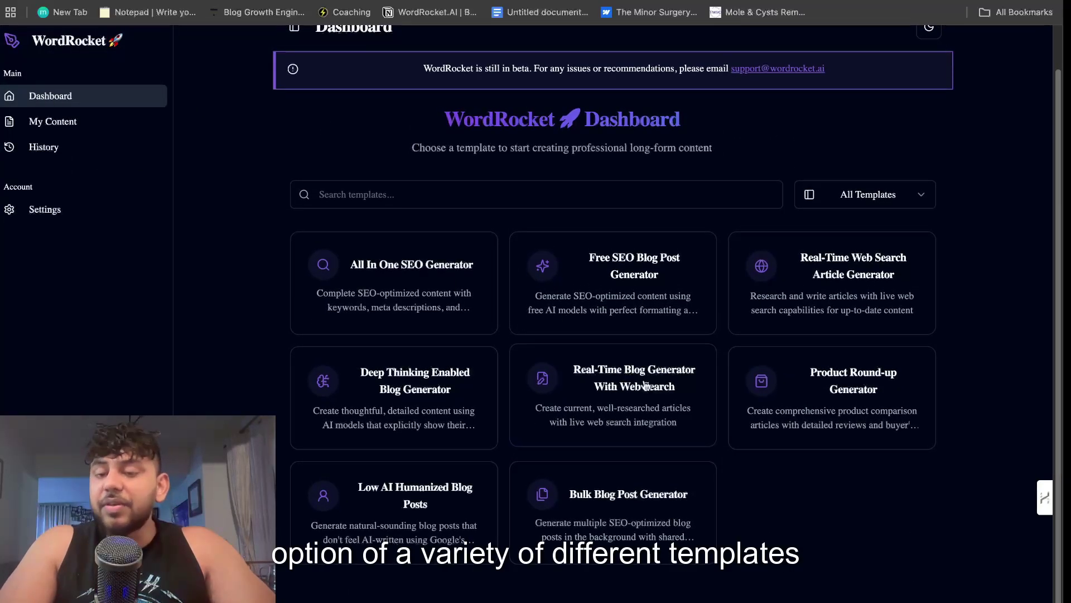
click(462, 295)
scroll(442, 406, down, 5)
scroll(442, 408, down, 1)
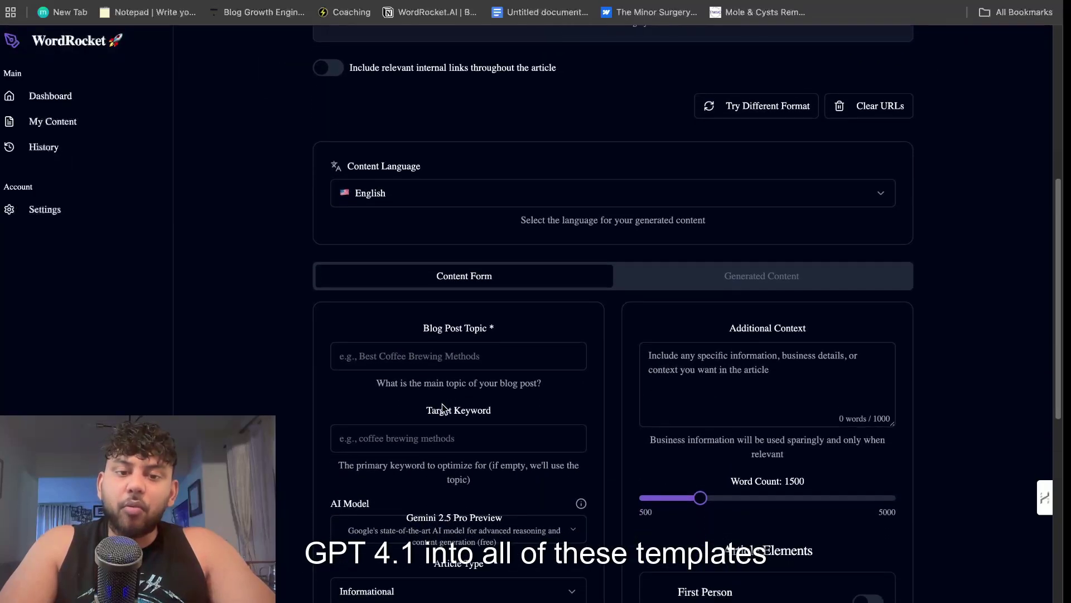
click(83, 103)
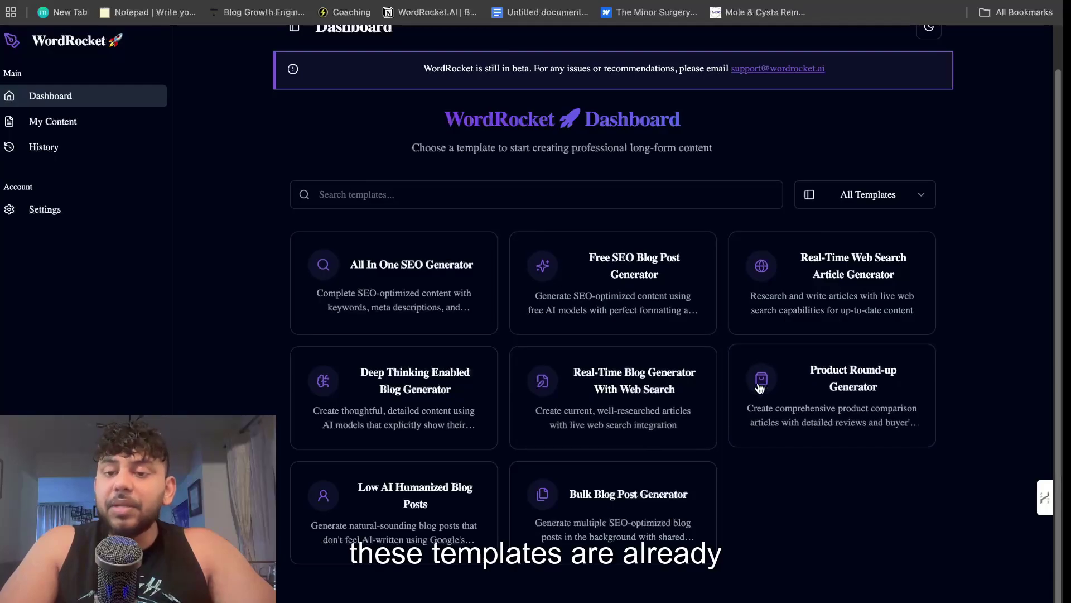
- Open the Product Round-up Generator and look over its form and topic field
click(818, 398)
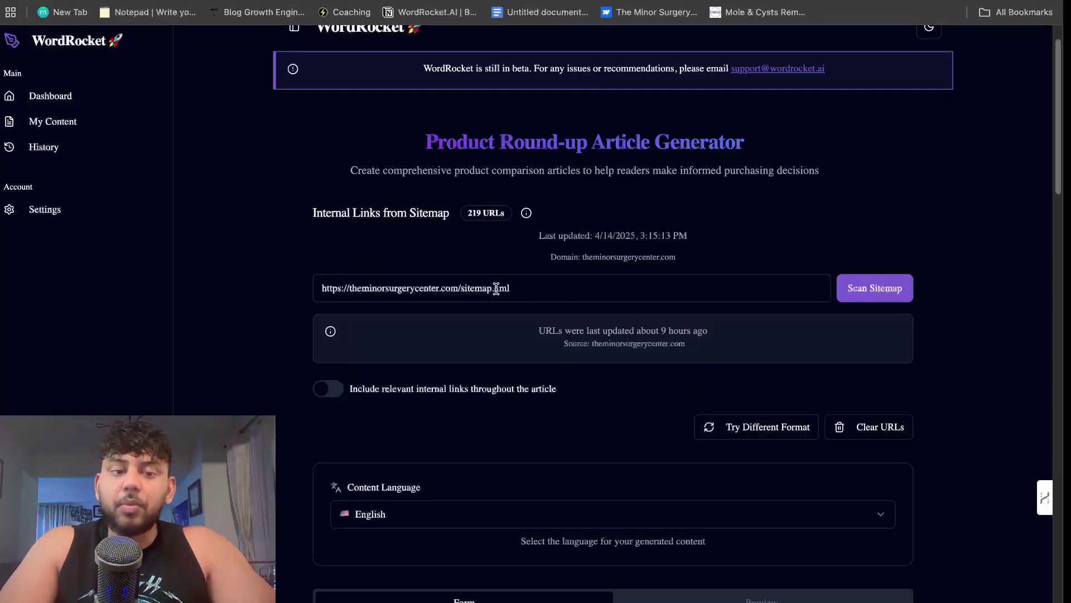
scroll(464, 283, down, 7)
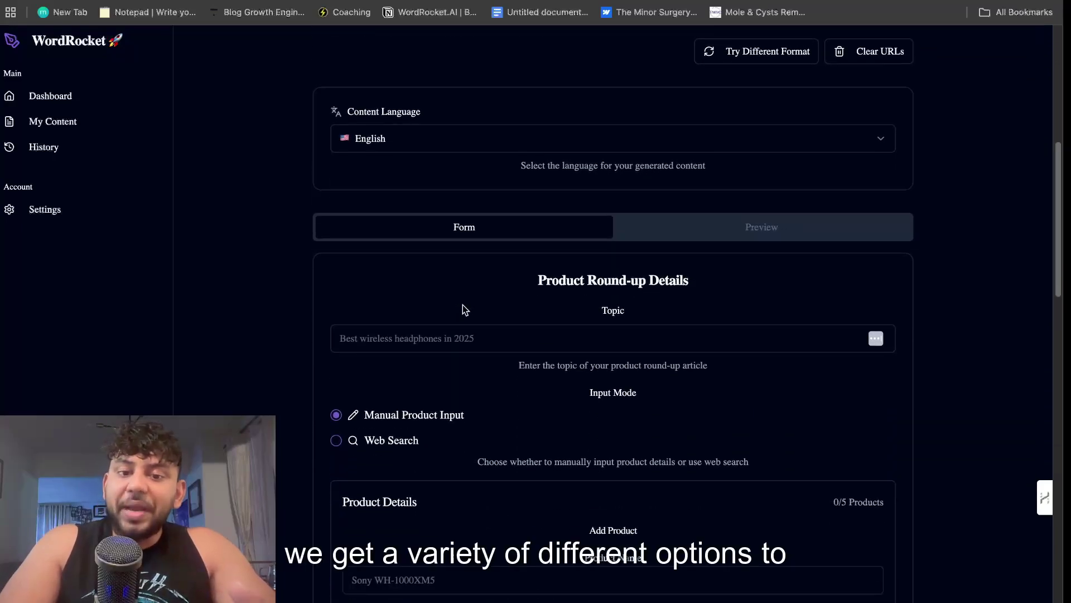
click(455, 345)
scroll(376, 270, up, 4)
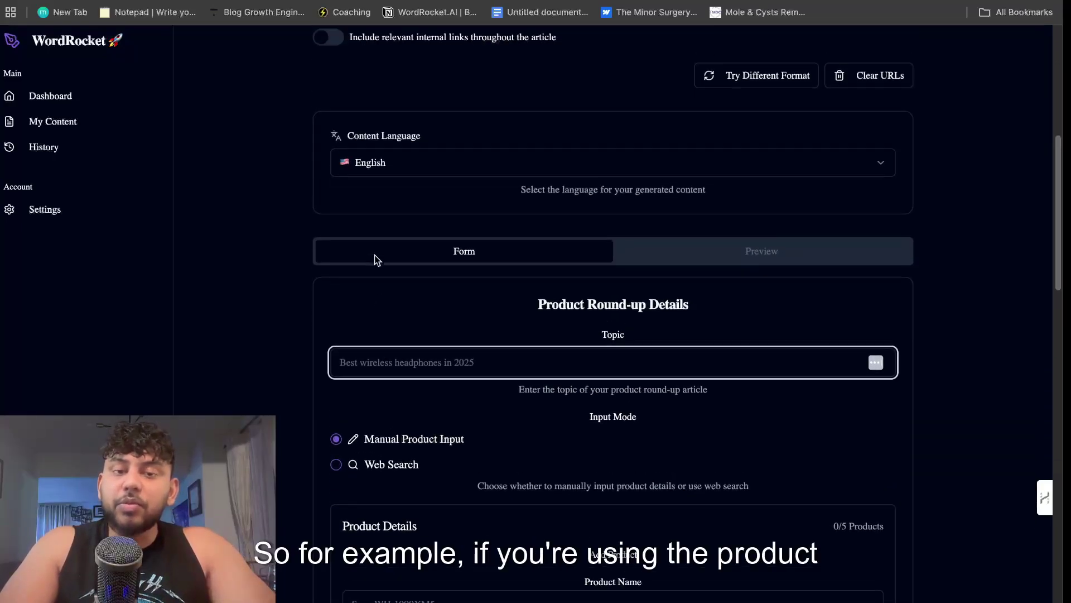
scroll(459, 177, up, 3)
scroll(450, 252, down, 5)
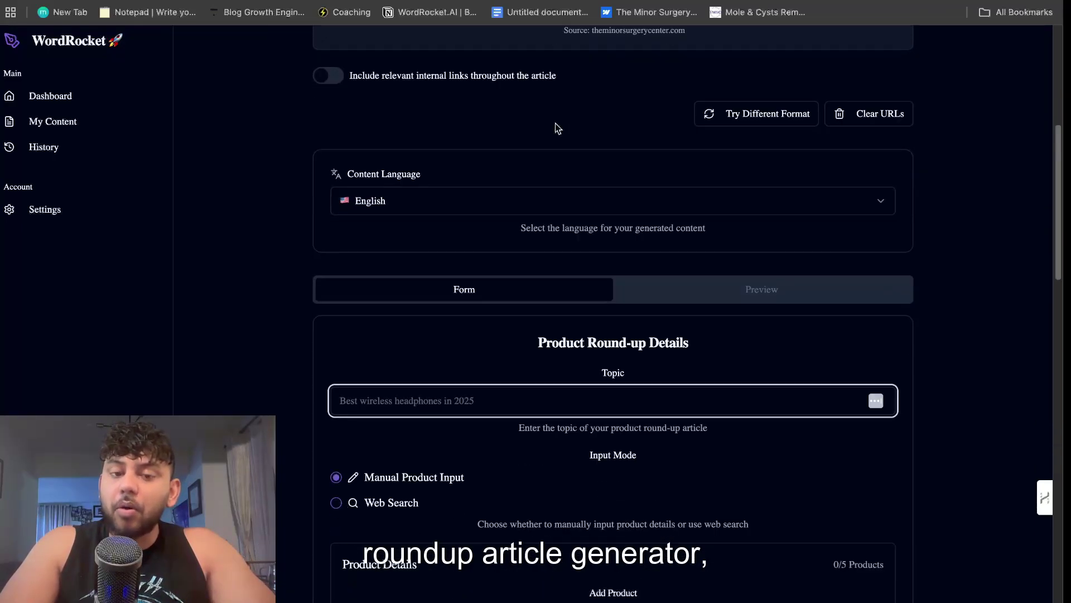
scroll(450, 358, down, 7)
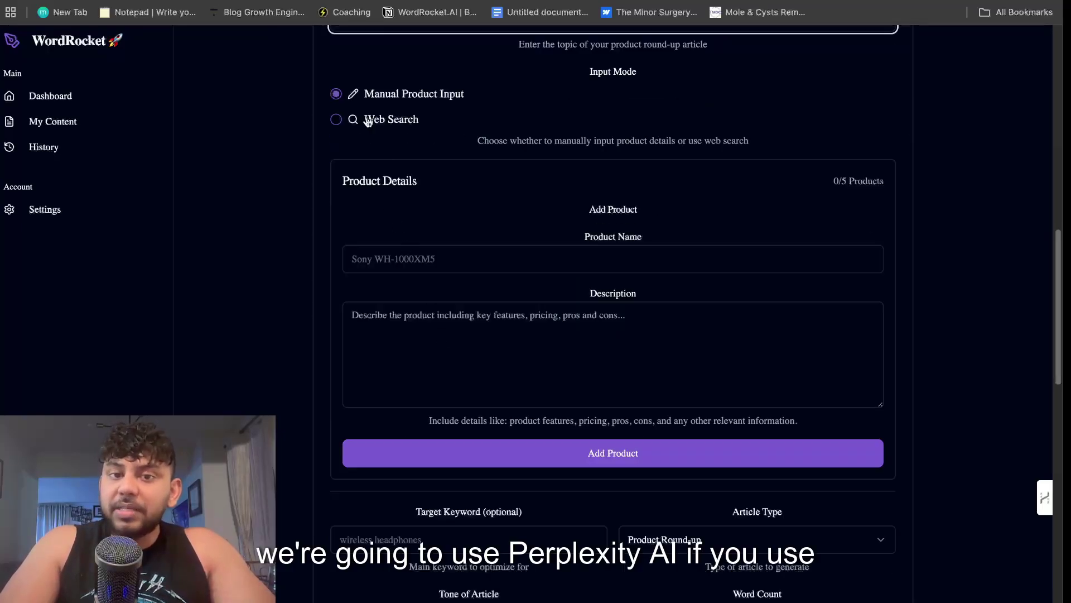
- Choose the Web Search product input mode, then go back to the Dashboard
click(335, 119)
scroll(433, 235, down, 6)
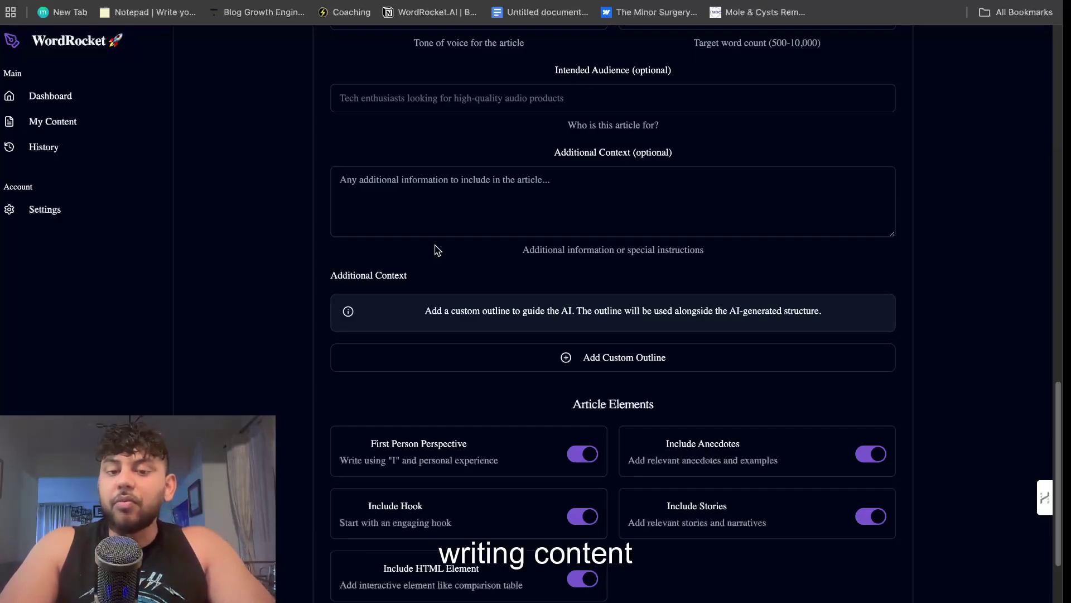
scroll(435, 250, down, 3)
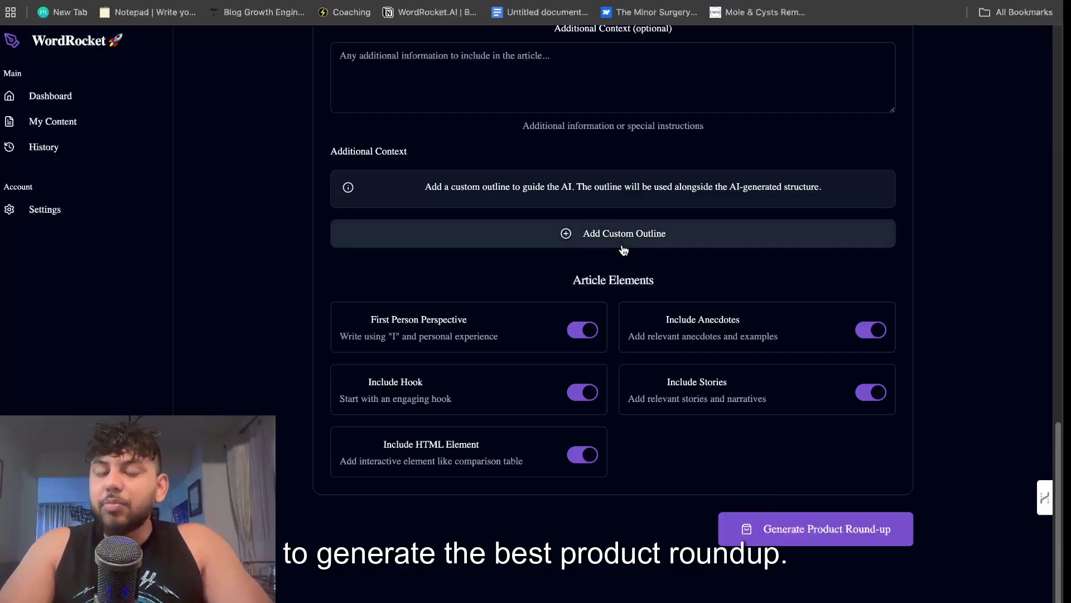
scroll(391, 195, up, 10)
click(97, 96)
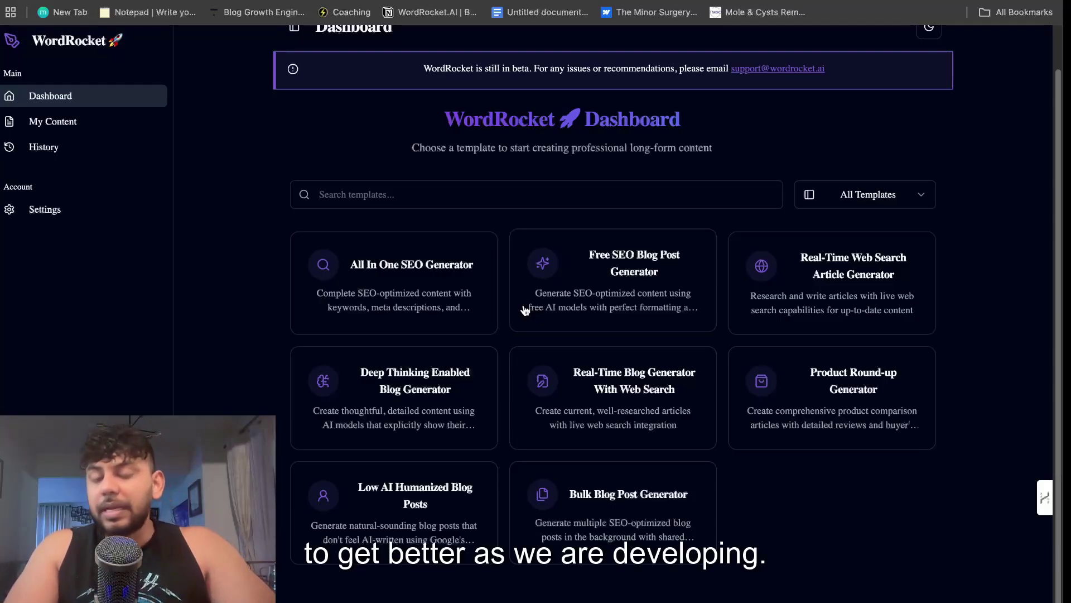
scroll(525, 310, up, 2)
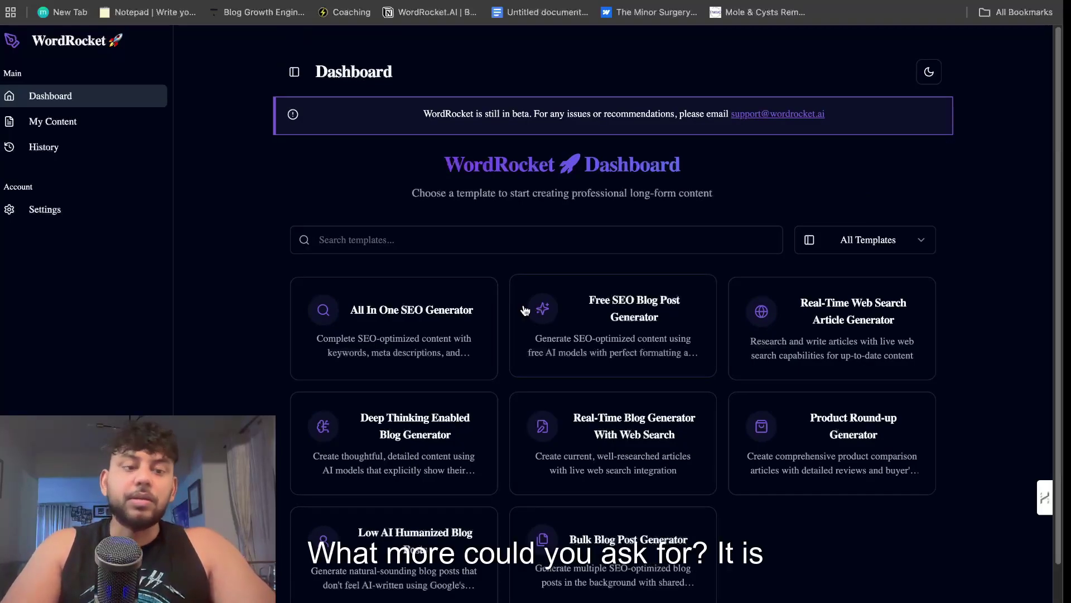
click(45, 209)
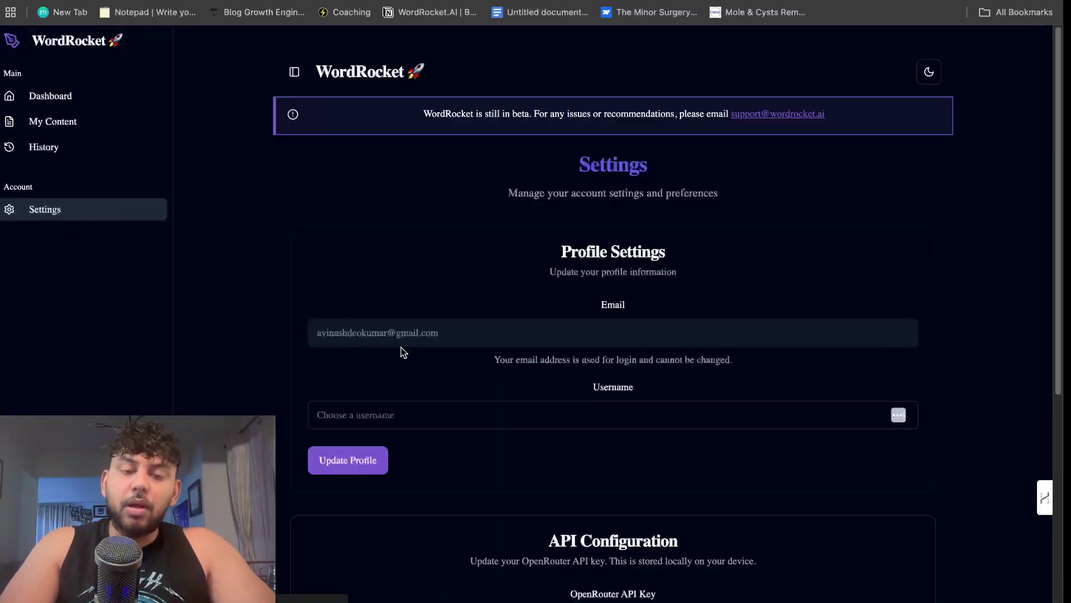
scroll(435, 449, down, 6)
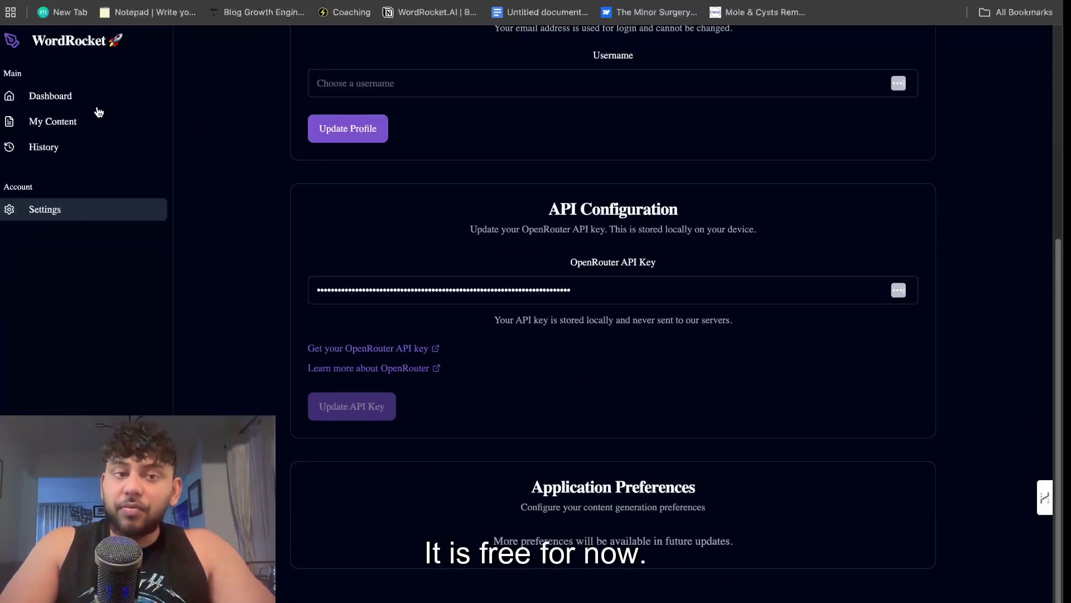
click(50, 96)
scroll(312, 192, up, 2)
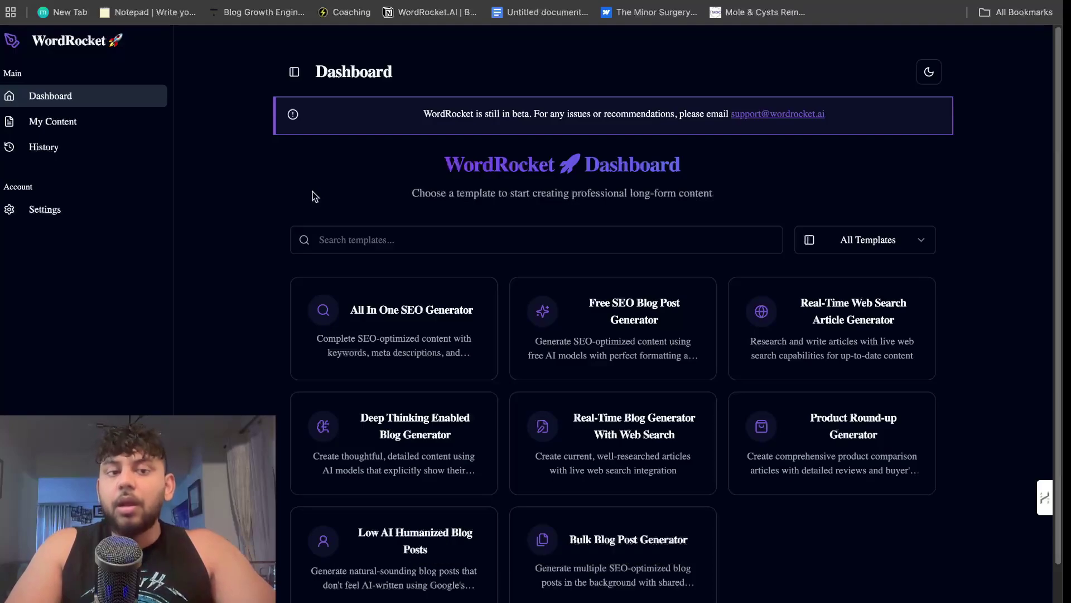
scroll(313, 226, down, 2)
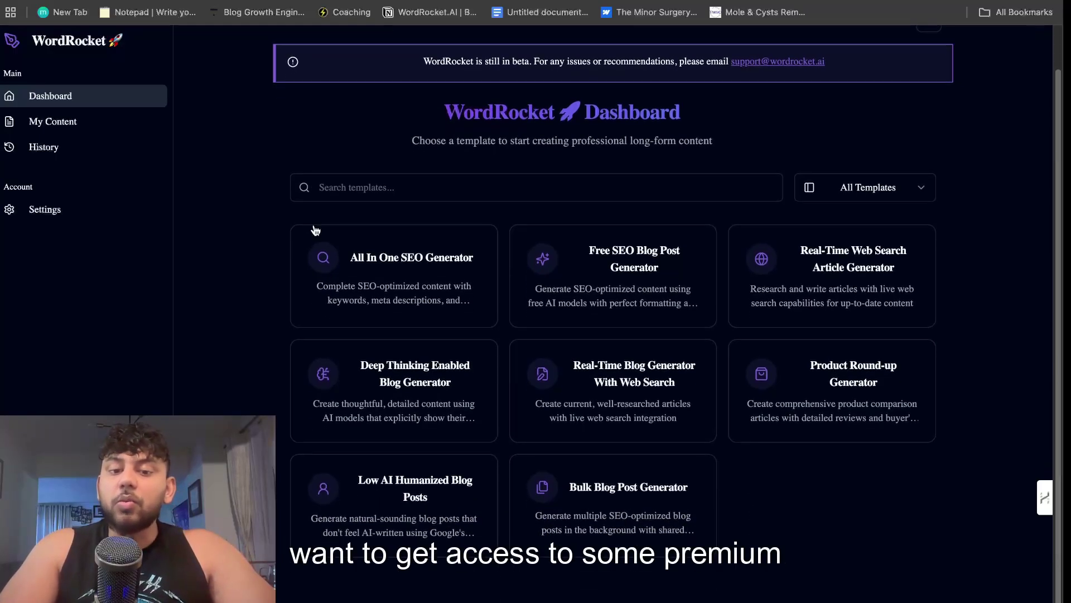